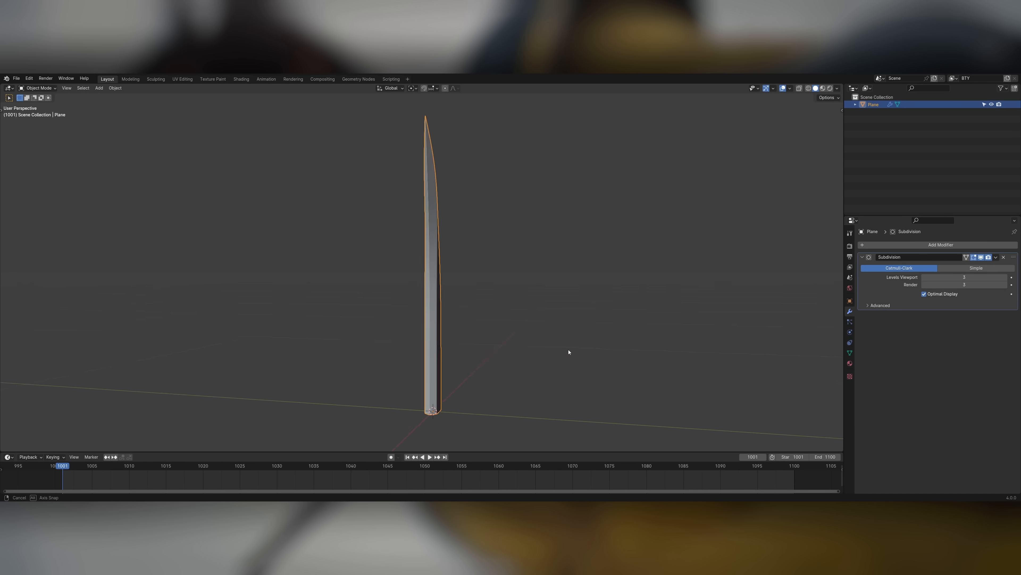
Browse the ambientCG metal materials in the web browser and download the 4K-JPG archive of Metal 009.
middle_click_drag(568, 352, 653, 349)
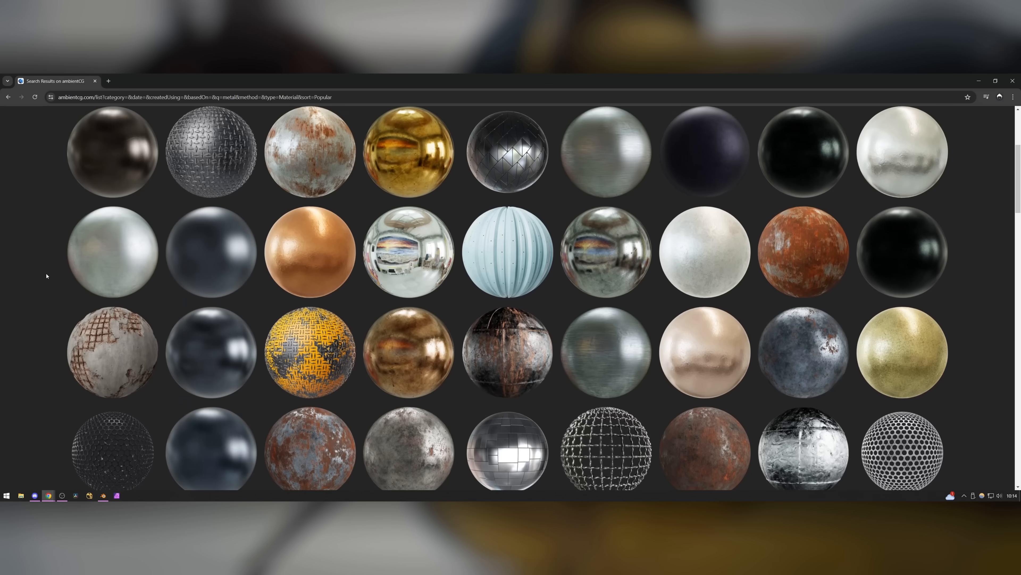
scroll(46, 276, "down", 6)
scroll(46, 276, "down", 3)
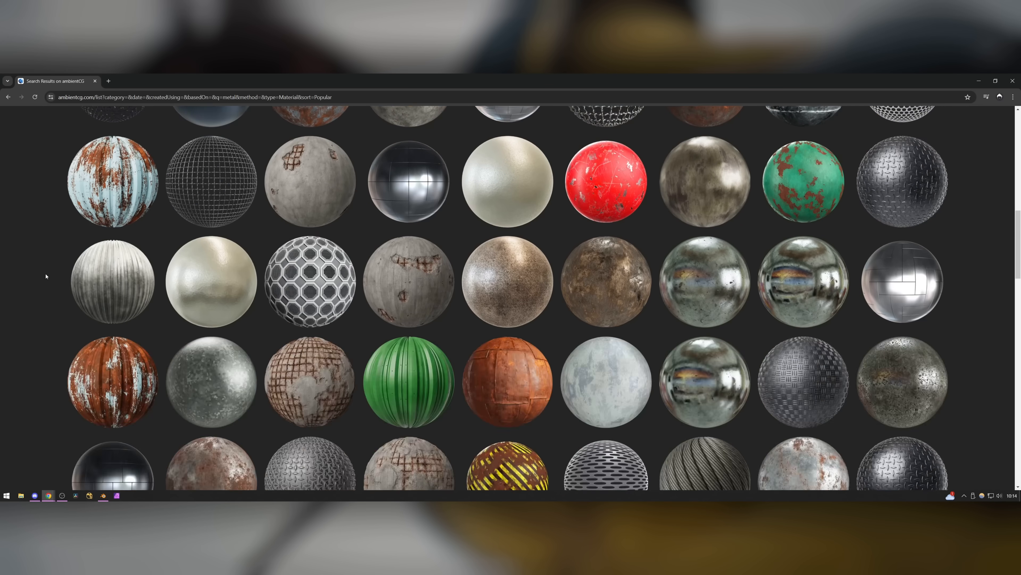
left_click(550, 291)
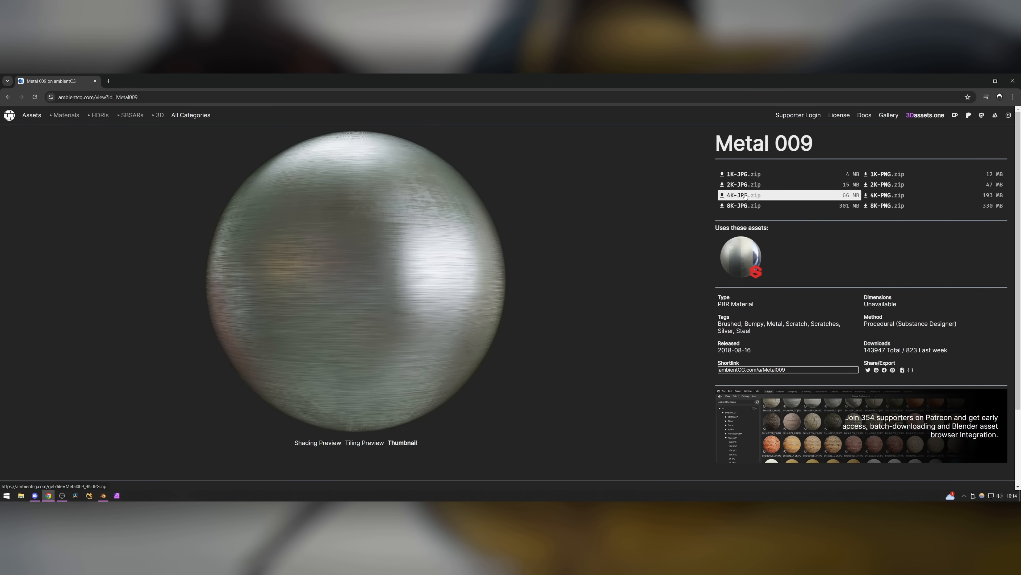
left_click(745, 196)
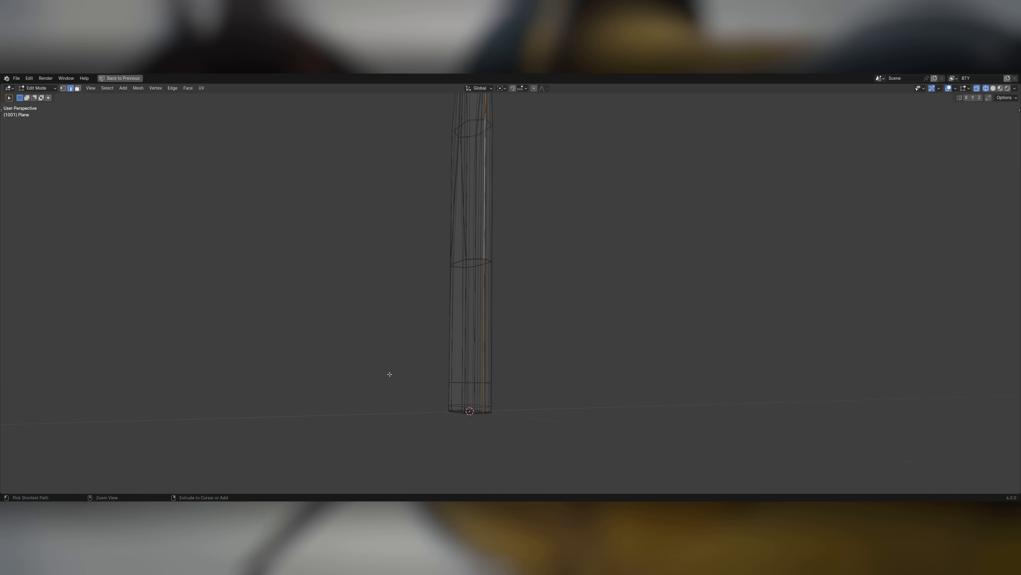
Back in Blender, inspect the blade mesh, turn off wireframe shading and return it to Object Mode.
middle_click_drag(387, 372, 447, 348)
key("shift+z")
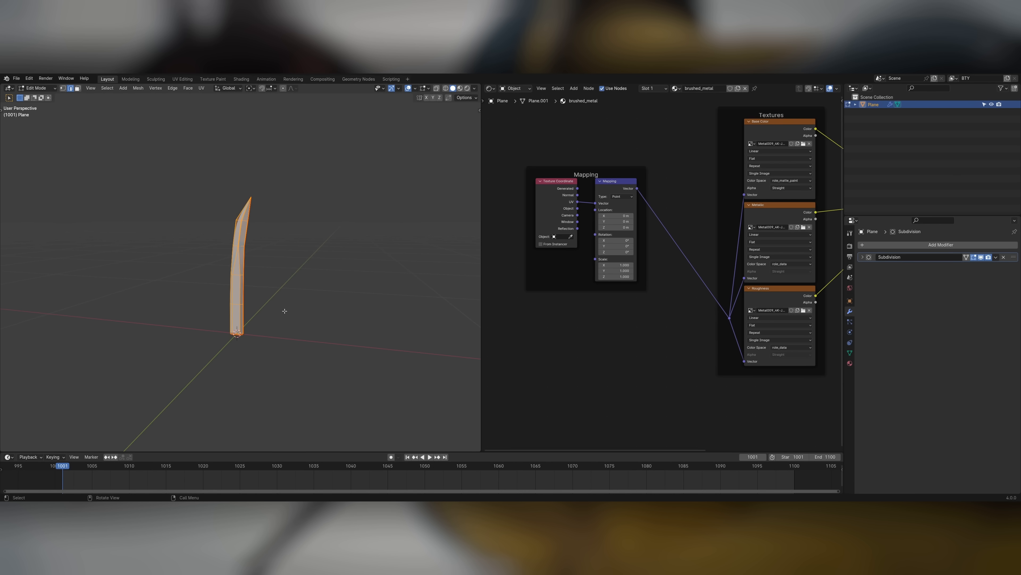
right_click(284, 311)
key("Escape")
key("Tab")
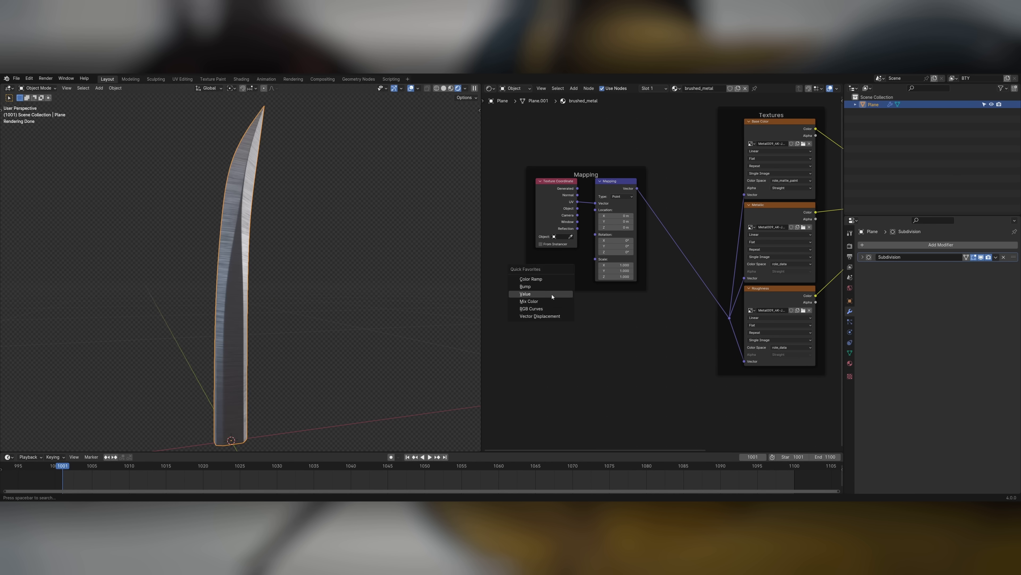
Add a Value node driving the Mapping node's scale and change the X rotation to reorient the brushed texture.
double_click(559, 281)
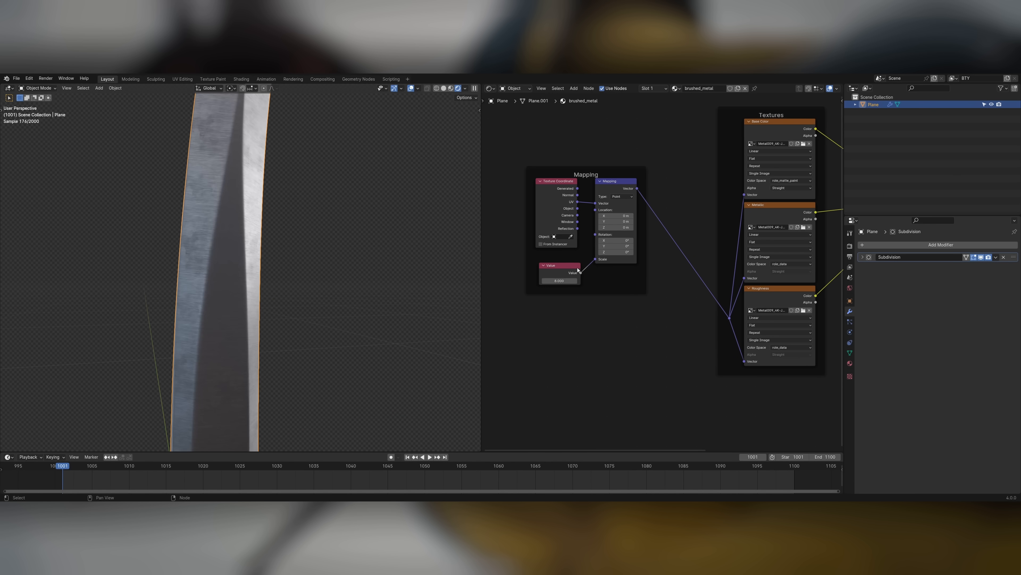
middle_click_drag(614, 234, 516, 272)
double_click(517, 278)
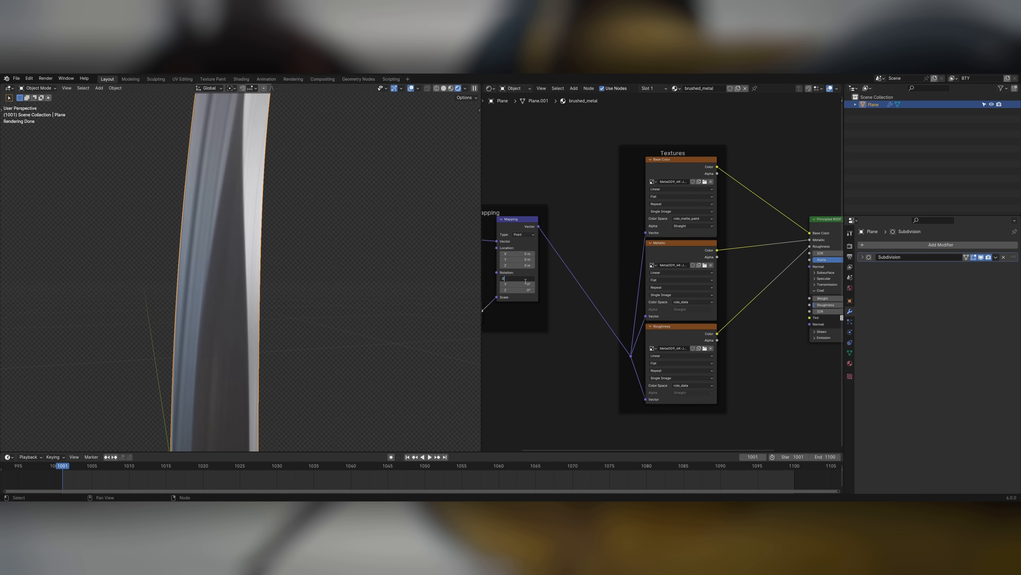
type("0")
key("Return")
mouse_move(217, 262)
middle_mouse_down()
mouse_move(287, 223)
mouse_move(340, 270)
middle_mouse_up()
middle_click_drag(340, 269, 341, 257, "ctrl")
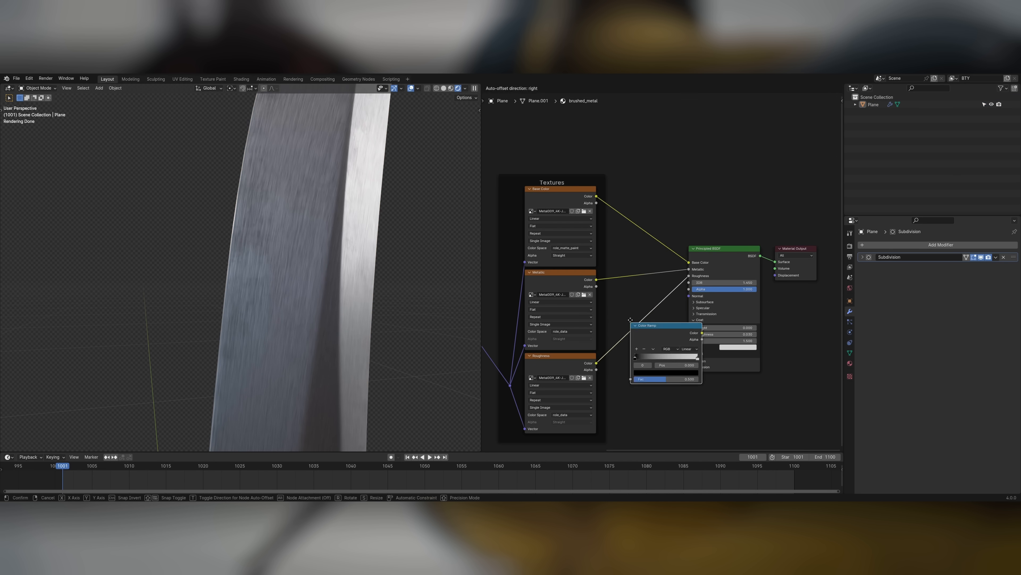
Insert a Color Ramp between the Roughness texture and the Principled BSDF and adjust its stops to control the blade's reflections.
left_click_drag(626, 350, 650, 351)
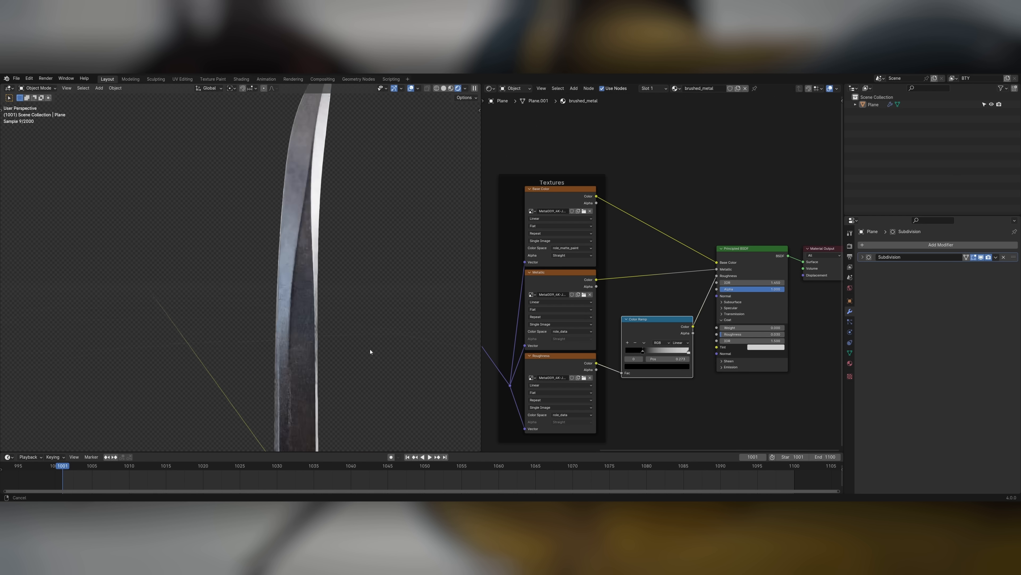
left_click(749, 252, "shift")
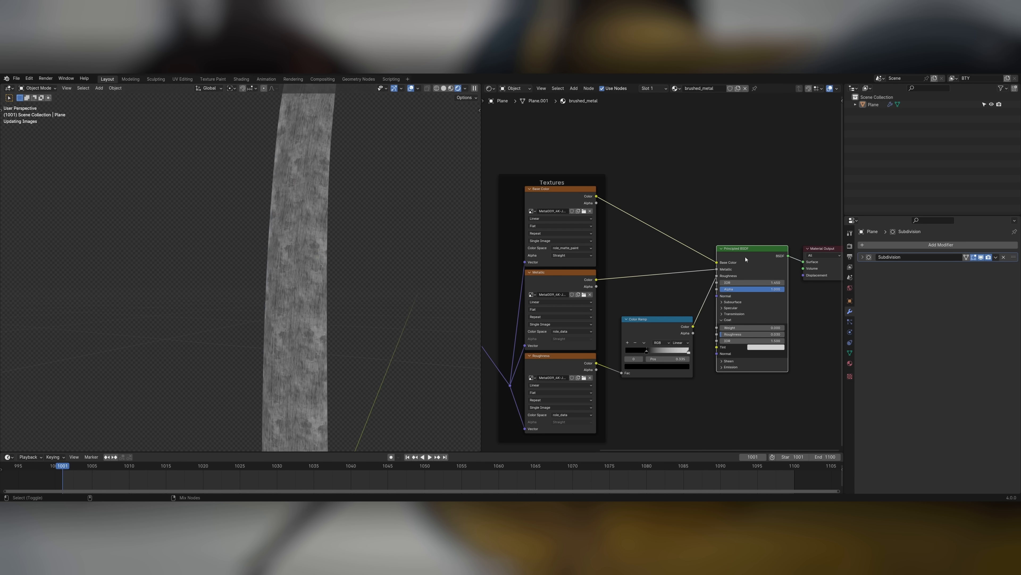
left_click(659, 366)
left_click_drag(684, 324, 685, 318)
left_click(689, 352)
left_click(682, 366)
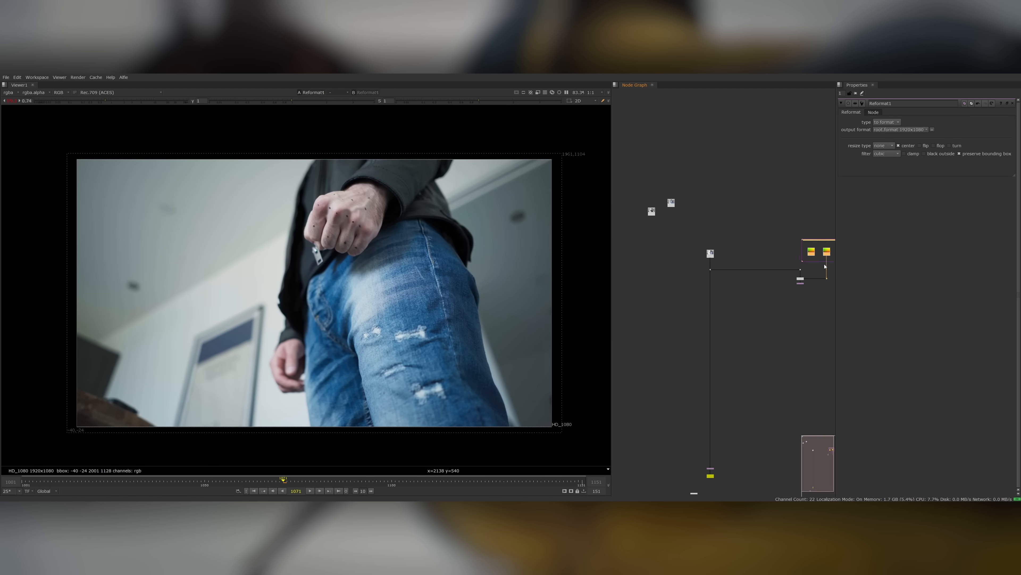
Switch to Nuke and add a Crop node to the undistorted backplate branch.
scroll(720, 282, "up", 2)
key("Tab")
type("crop")
key("Return")
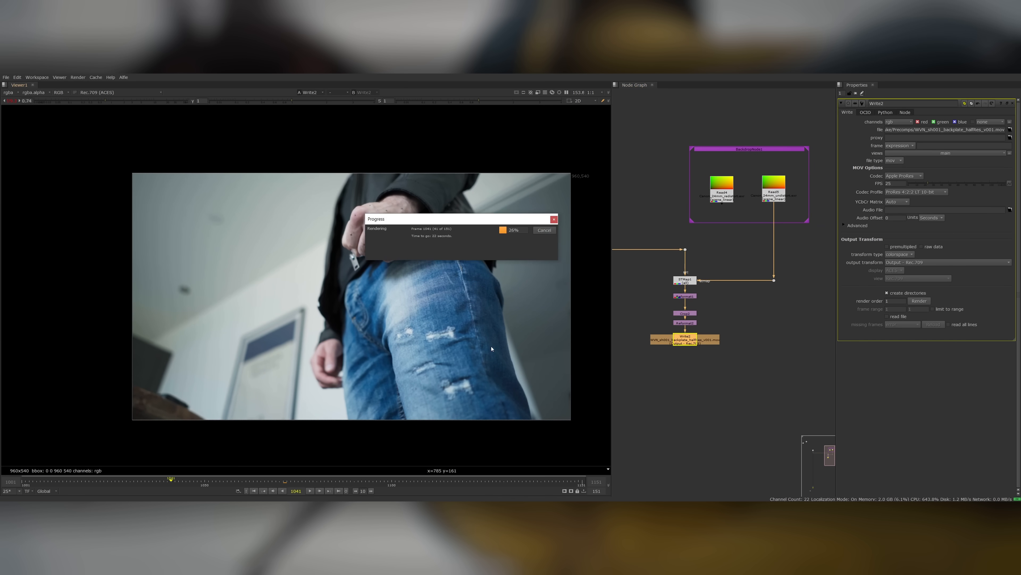
Set the new Write node's output to WVN_sh002_L1_v001_UD.####.exr and enable directory creation.
scroll(752, 358, "down", 6)
middle_click_drag(754, 368, 742, 327)
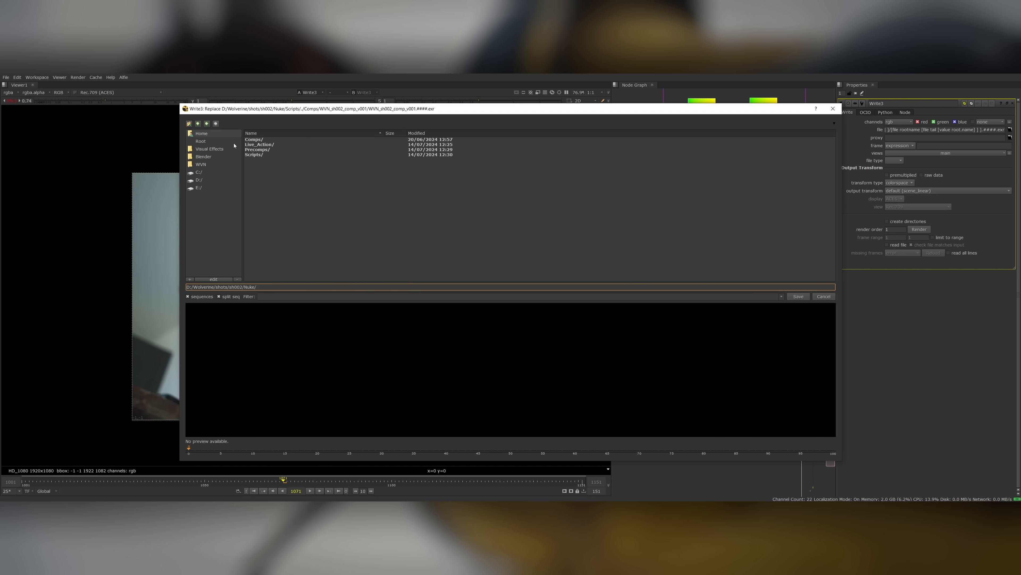
type("r")
key("Return")
left_click(887, 305)
Set the EXR compression to DWAA and render the undistorted image sequence.
left_click(912, 191)
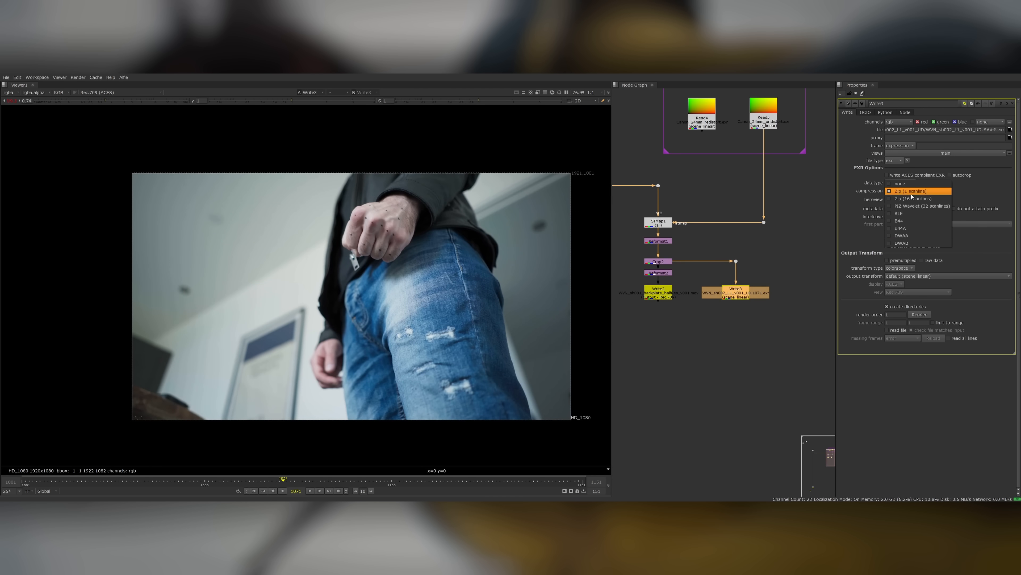
left_click(909, 236)
left_click(919, 321)
left_click(501, 296)
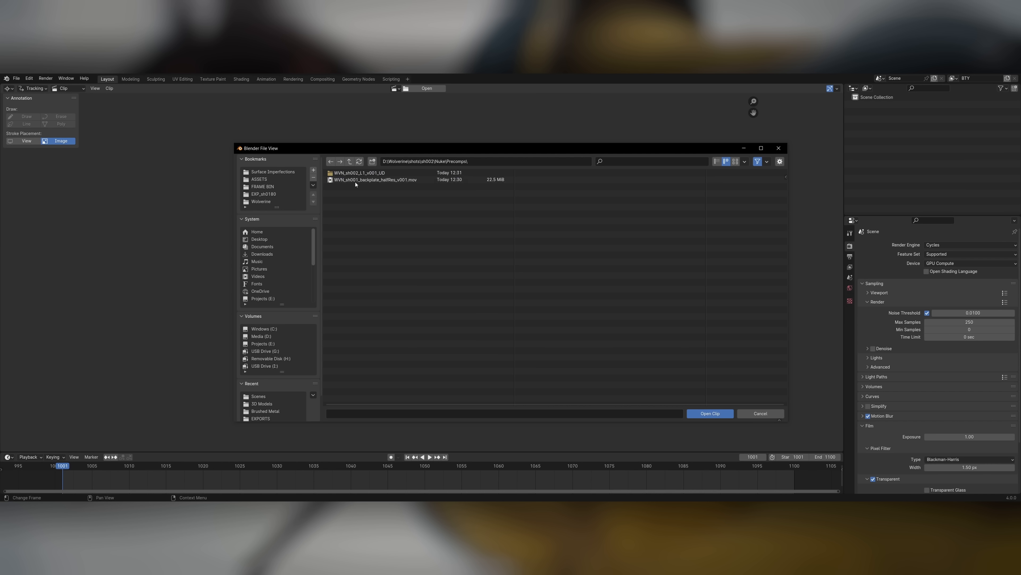
In Blender, load the WVN_sh002_L1_v001_UD image sequence as the tracking clip and name the new tracking object hand.
key("a")
key("Return")
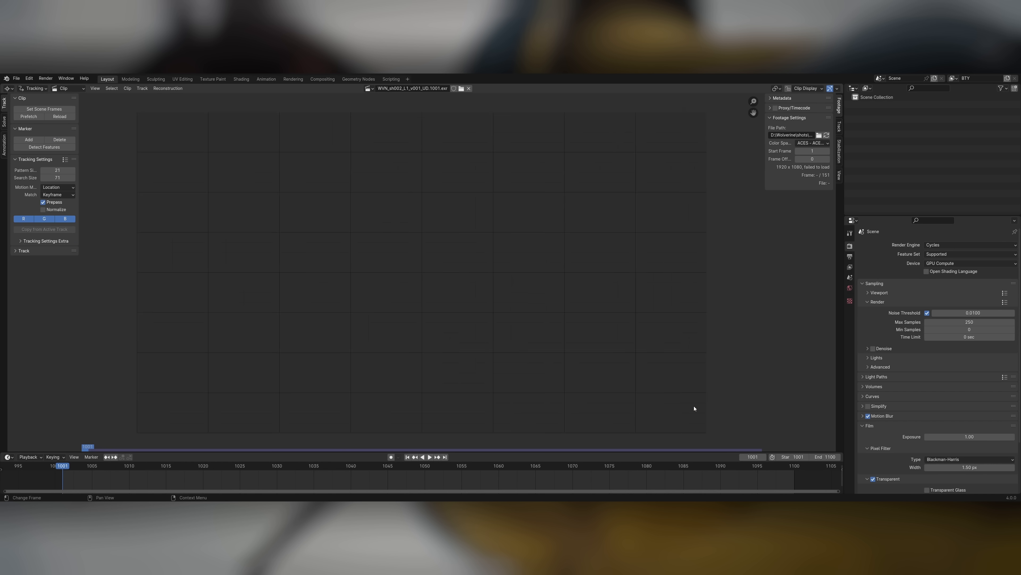
double_click(817, 191)
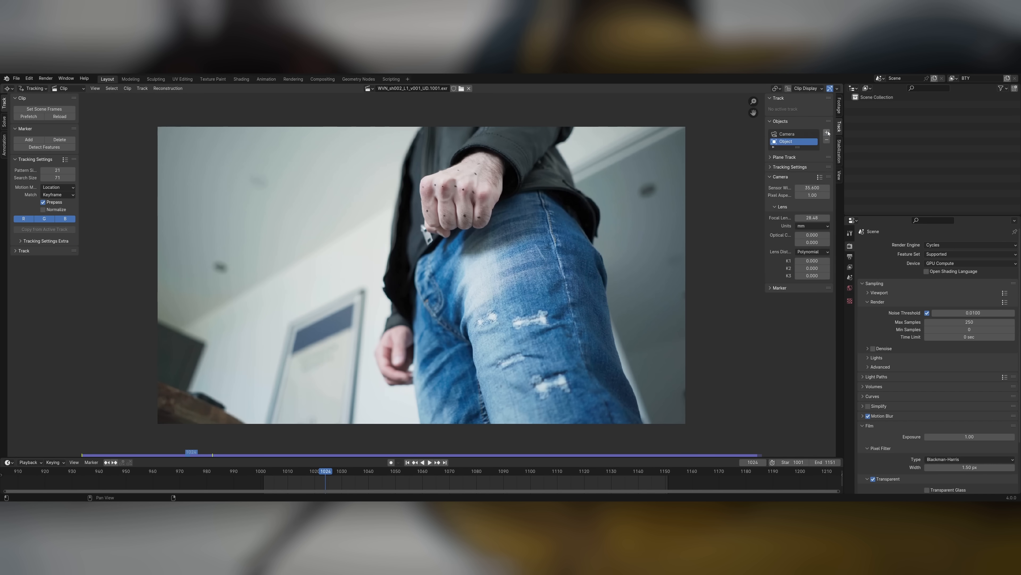
double_click(787, 143)
type("hand")
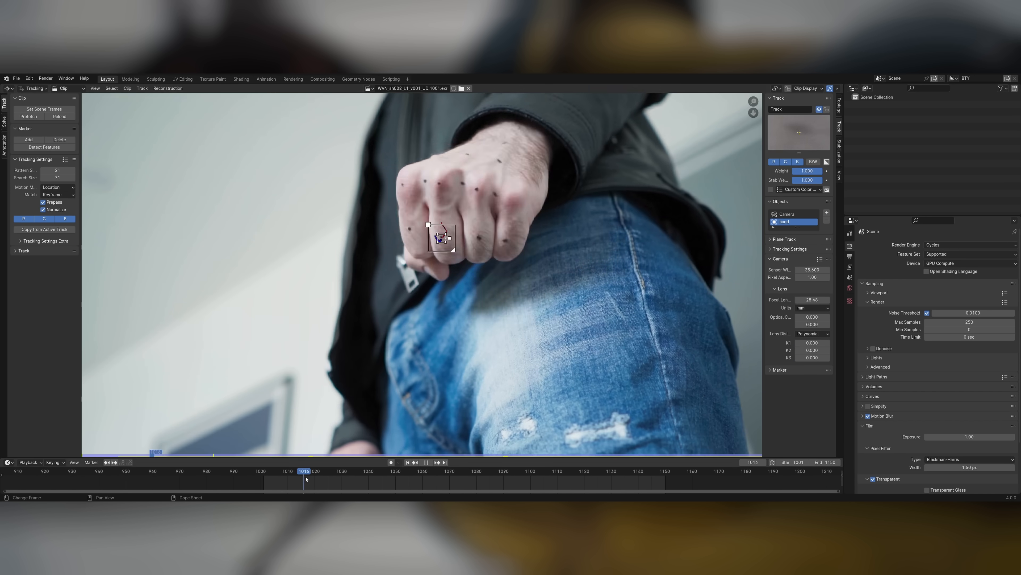
Adjust the hand marker in the track preview and scrub through the footage to check the hand tracks.
left_click_drag(773, 130, 778, 134)
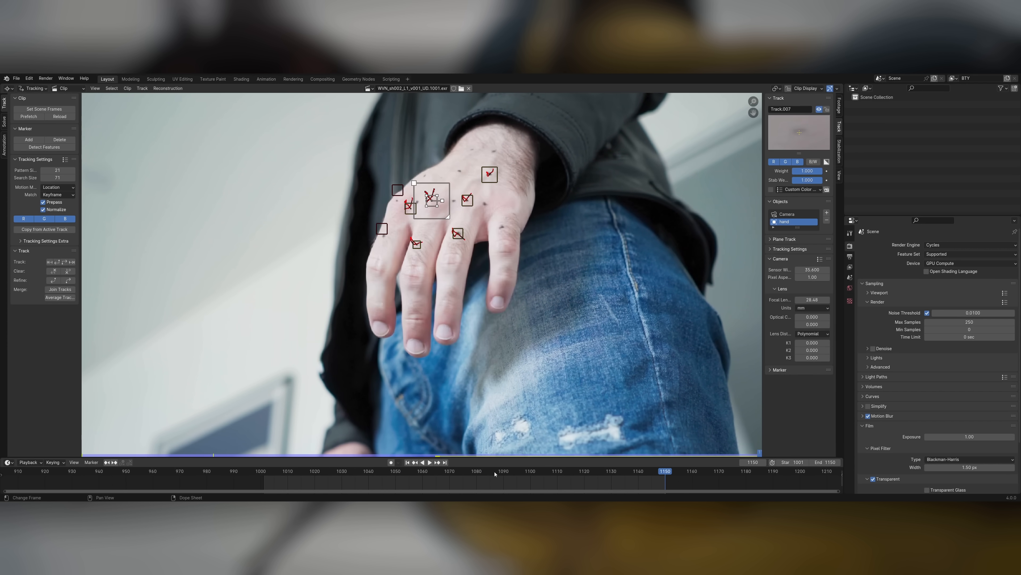
left_click_drag(497, 479, 581, 480)
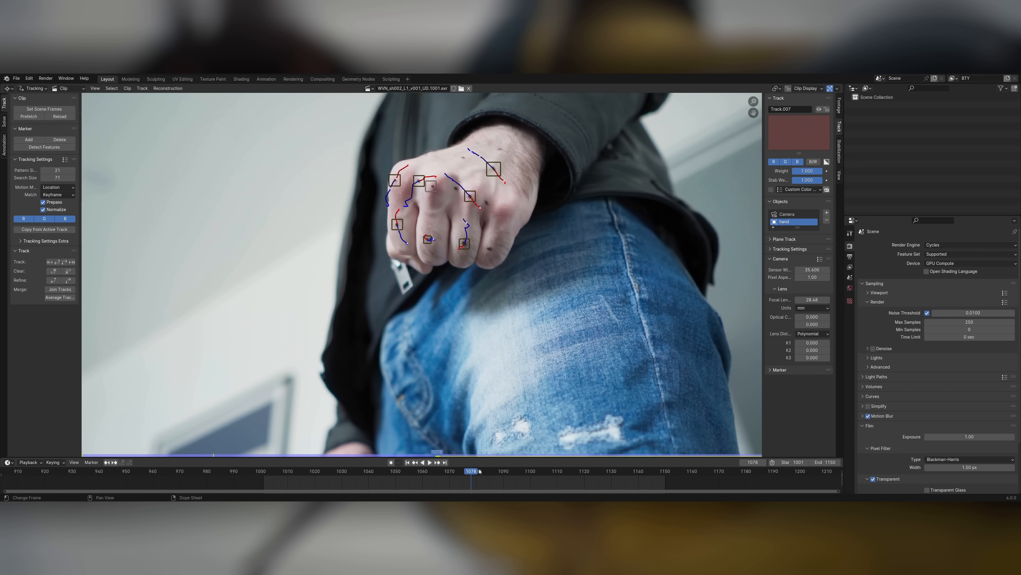
key("Escape")
key("space")
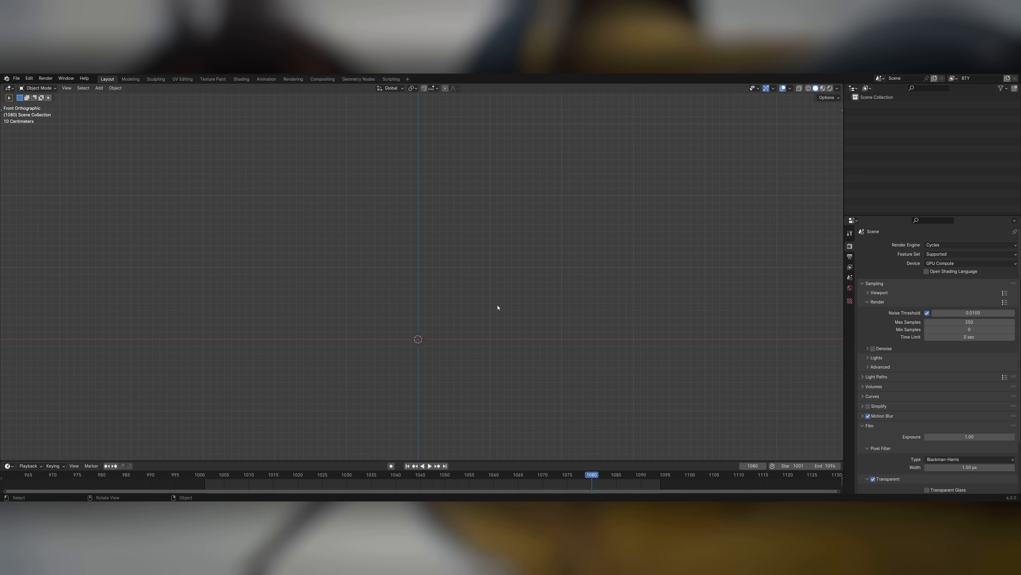
Add a camera and rotate it in the right side view so it tilts upward.
key("F3")
type("camer")
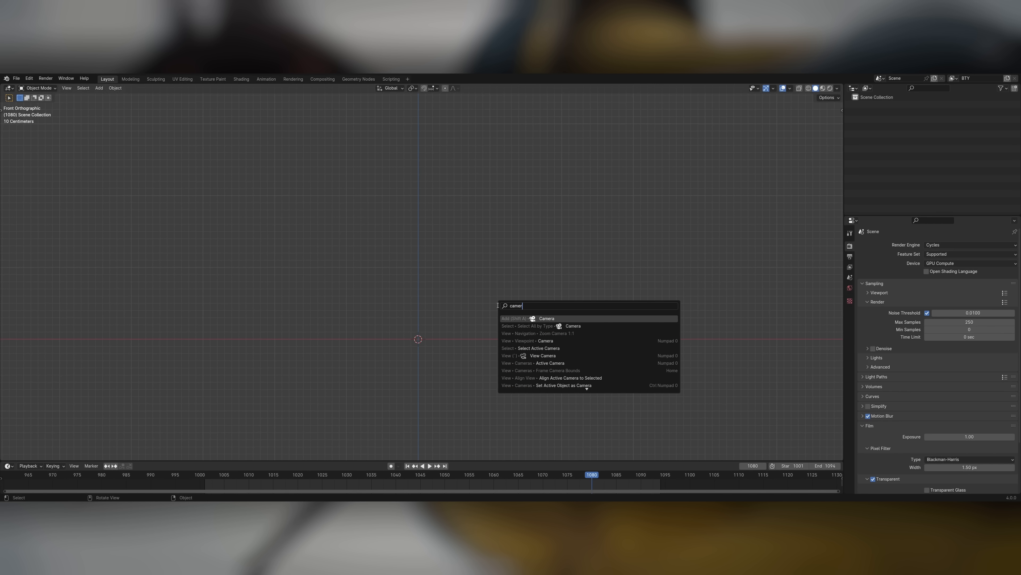
key("Return")
key("KP_3")
key("r")
left_click(456, 193)
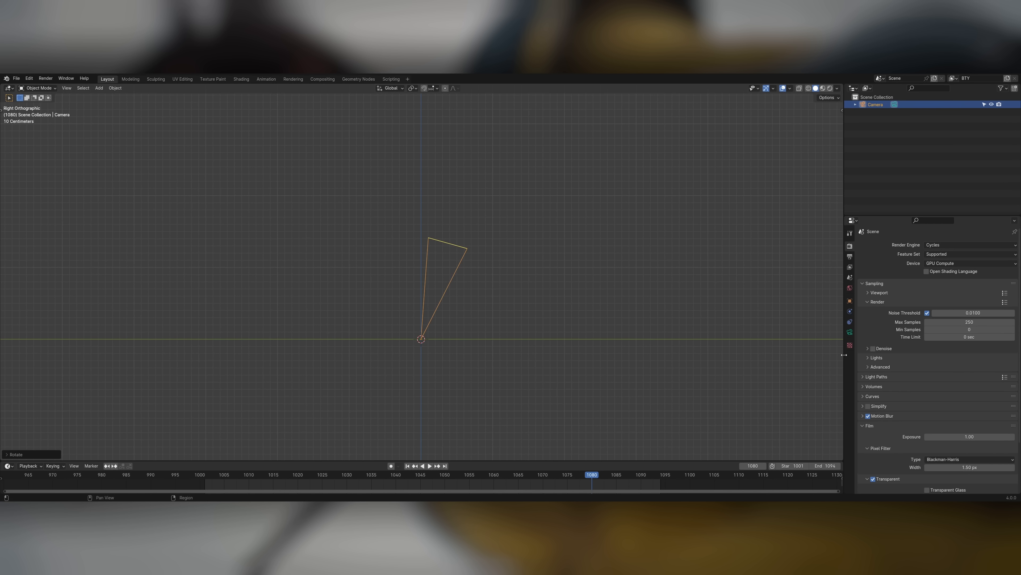
Set the camera's focal length to 28 mm and add a Camera Solver constraint to it.
left_click(850, 332)
left_click(944, 278)
left_click(850, 311)
left_click(849, 322)
left_click(938, 245)
left_click(800, 264)
Scale the solved camera with its tracked points and adjust the camera's viewport display size.
scroll(486, 280, "down", 4)
middle_click_drag(485, 281, 537, 231)
key("s")
left_click(480, 273)
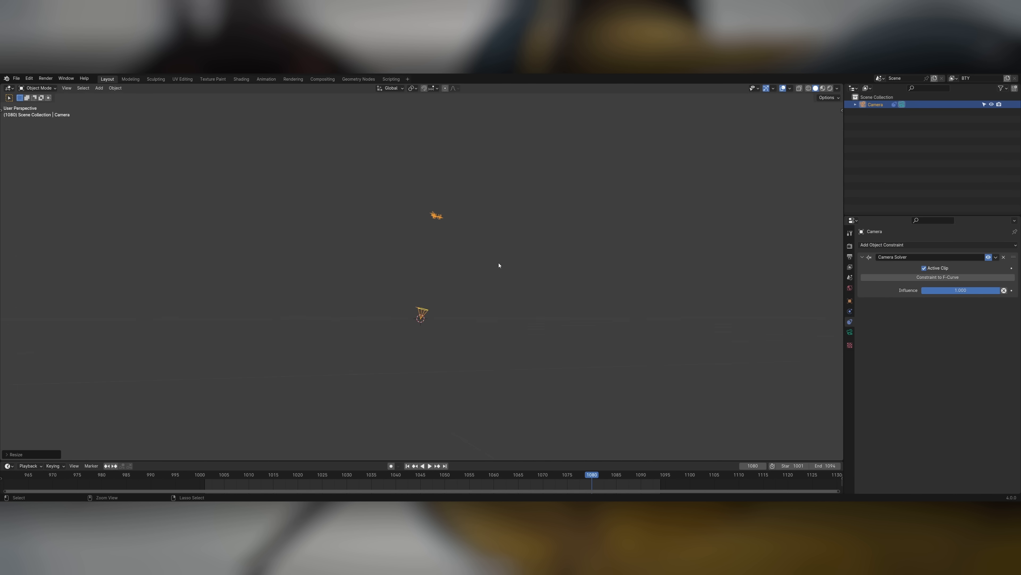
left_click(849, 332)
left_click(877, 366)
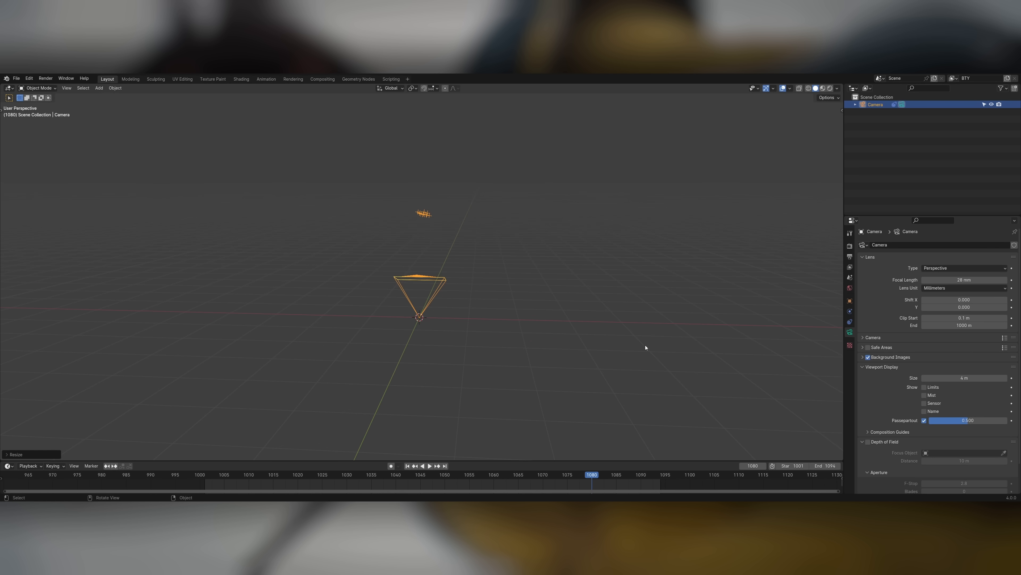
Add a reference cube and set its dimensions to 0.1 m on every axis.
key("shift+a")
left_click(684, 359)
type("n")
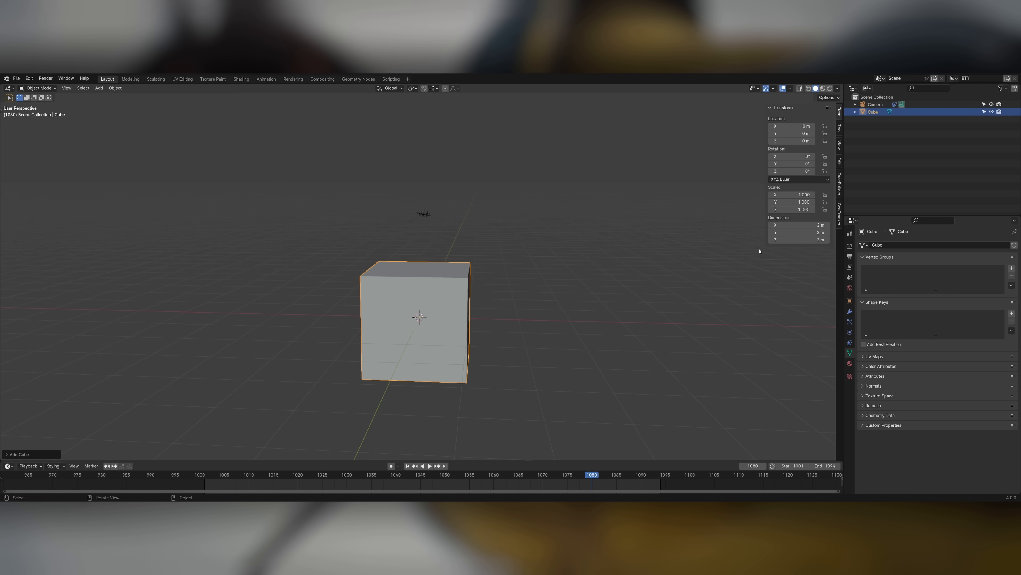
type("0.1")
key("Return")
Move the reference cube up along Z to about 2.06 m, next to the tracked points.
key("g")
key("z")
left_click(455, 222)
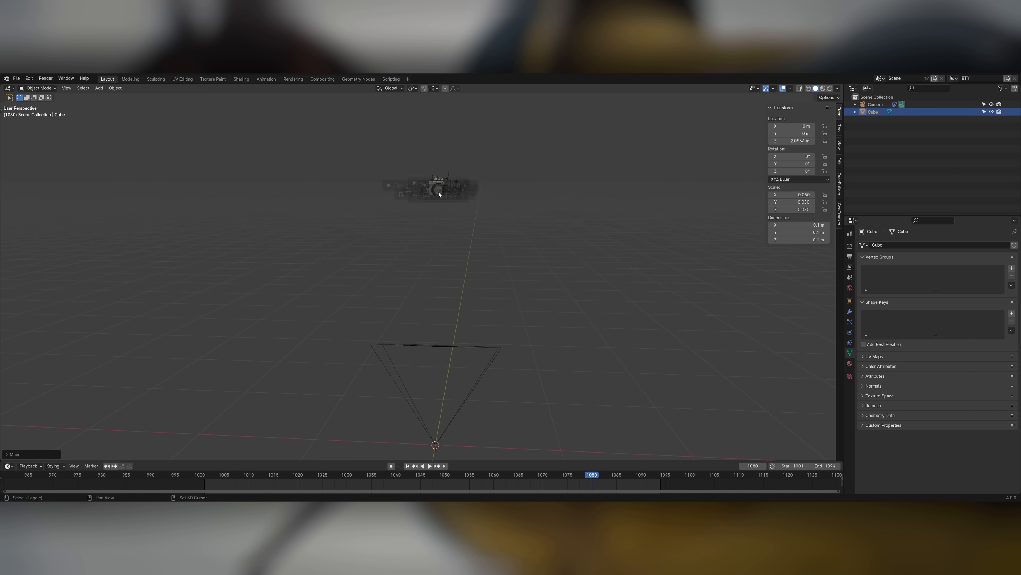
Change the transform pivot point and scale the camera with its tracked points to match the reference cube.
left_click(458, 183)
key("period")
left_click(496, 323)
key("s")
left_click(485, 220)
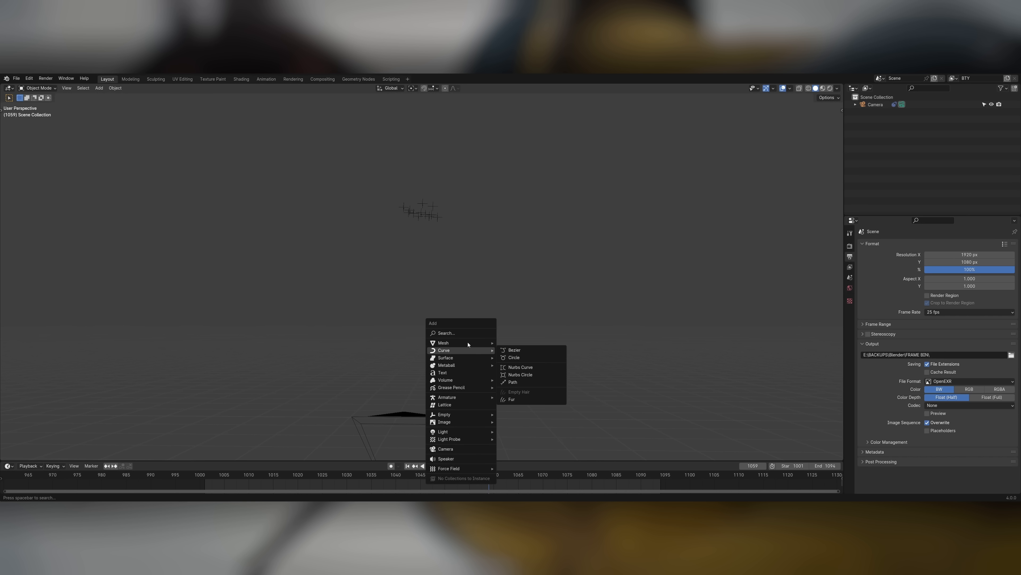
Place a new cube over the fist in the camera view and sculpt it to follow the hand's outline and knuckles.
left_click(508, 358)
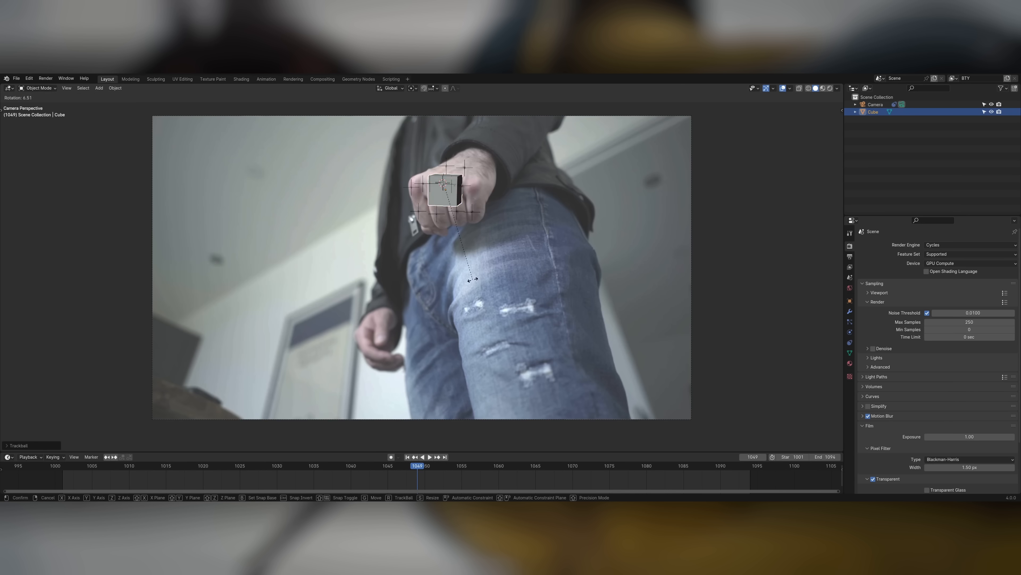
left_click_drag(446, 190, 465, 184)
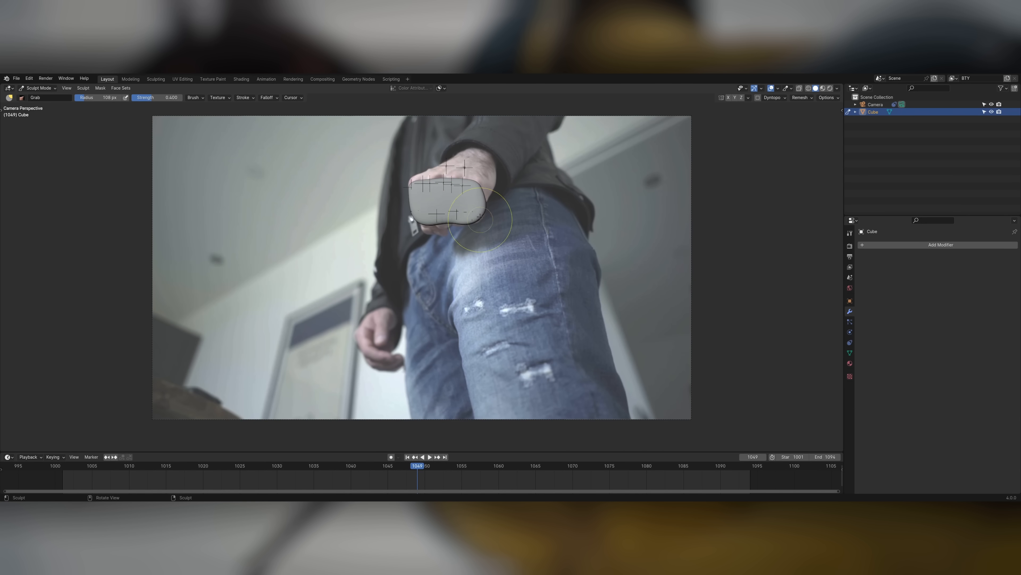
left_click_drag(463, 185, 473, 181)
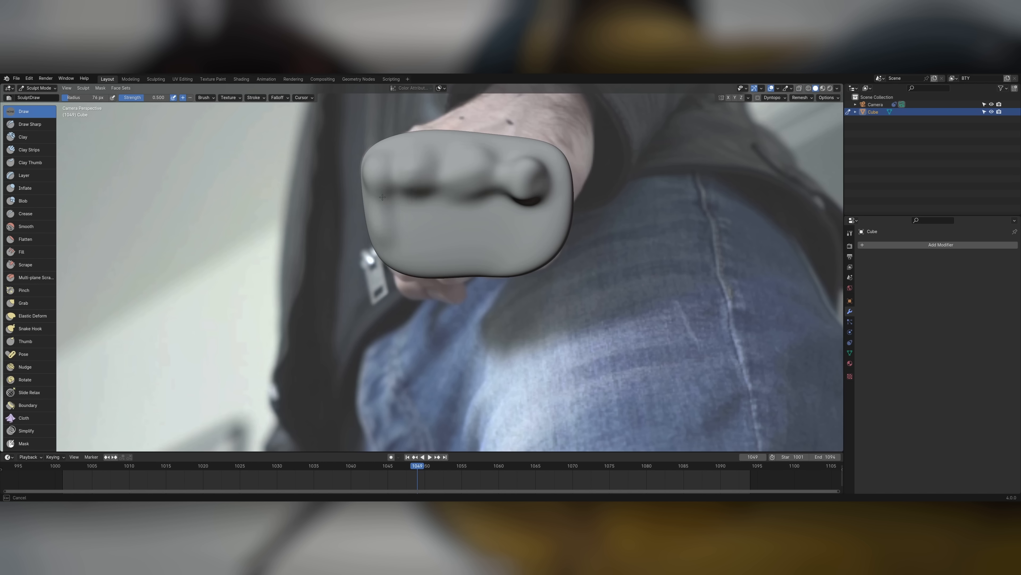
mouse_move(382, 198)
left_mouse_down()
mouse_move(463, 201)
mouse_move(496, 185)
left_mouse_up()
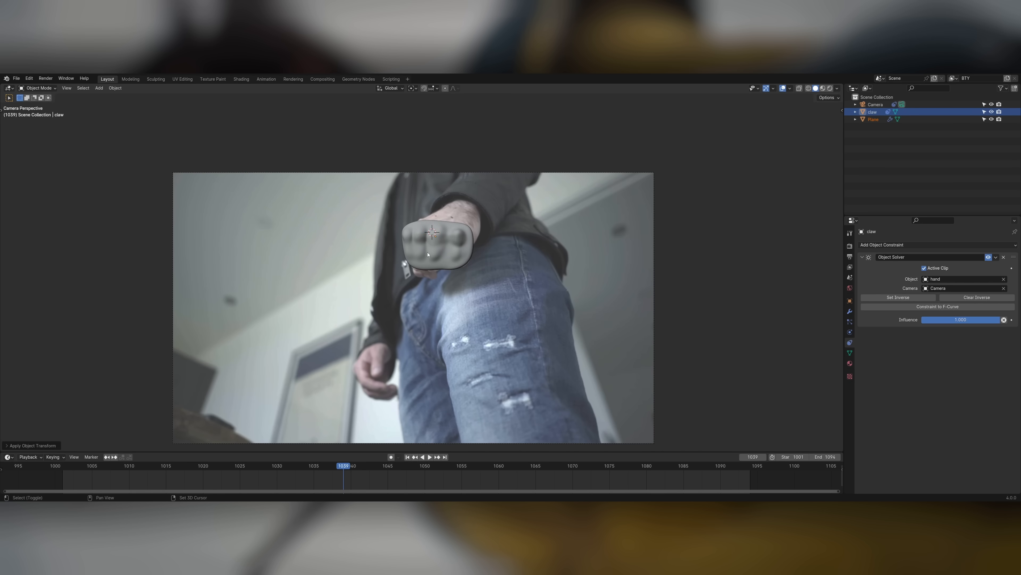
Freely rotate the claw blade at the knuckles so it points outward from the fist.
key("r")
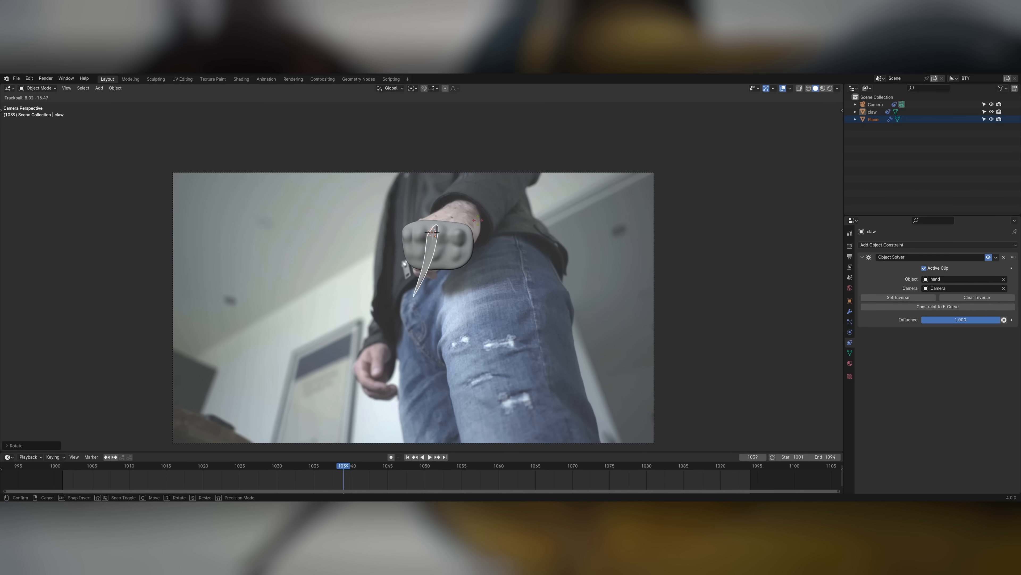
key("r")
key("r")
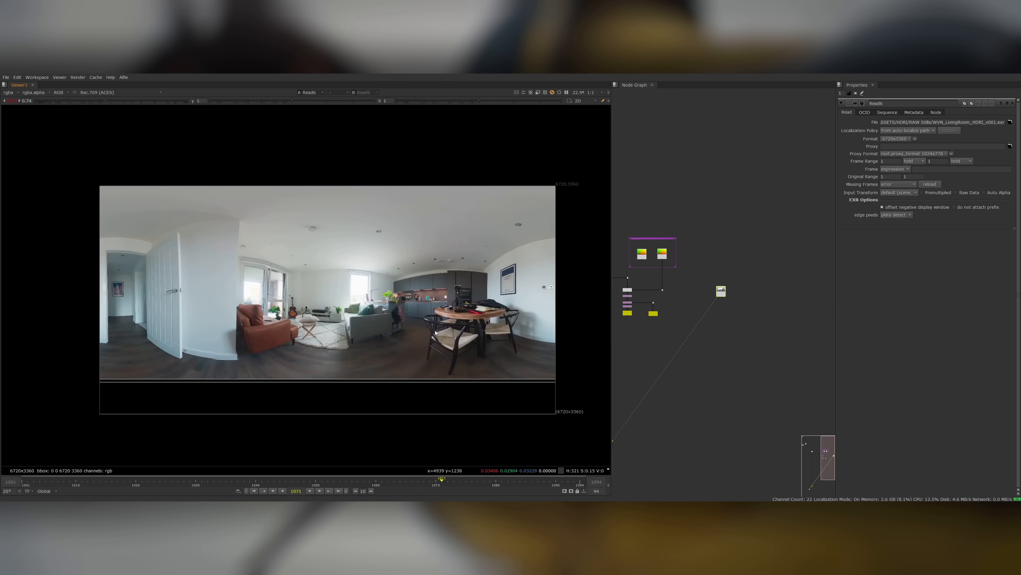
Add a SphericalTransform node after the living-room HDRI with a rectilinear output projection.
key("f")
key("Tab")
type("soph")
type("ri")
key("Return")
left_click(863, 104)
left_click(890, 117)
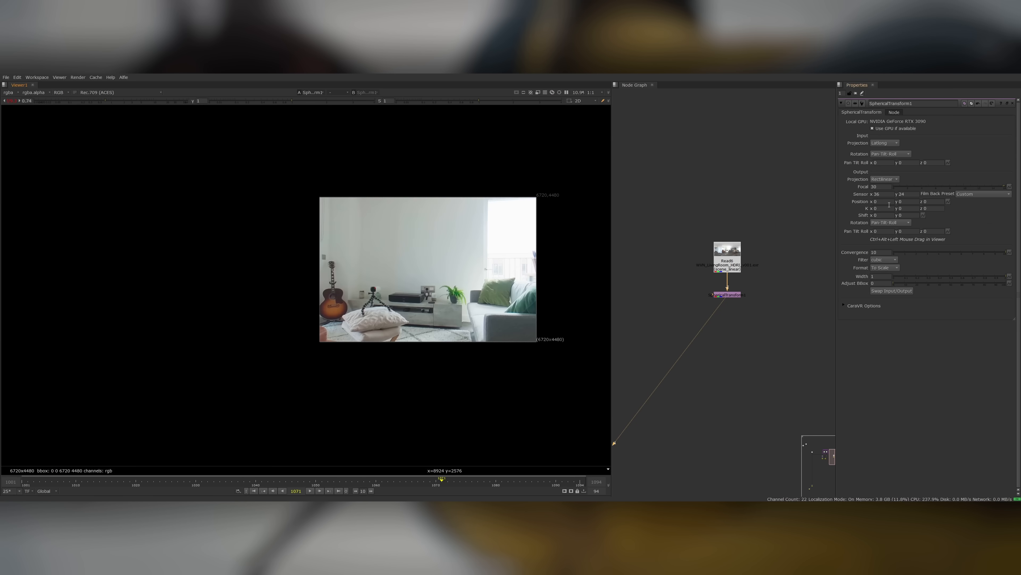
Adjust the SphericalTransform's input tilt until the color chart lying on the floor is in view.
key("Up")
key("Up")
key("Up")
key("Up")
key("Up")
key("Left")
key("Up")
key("Up")
key("Up")
key("Up")
key("Up")
key("Up")
key("Up")
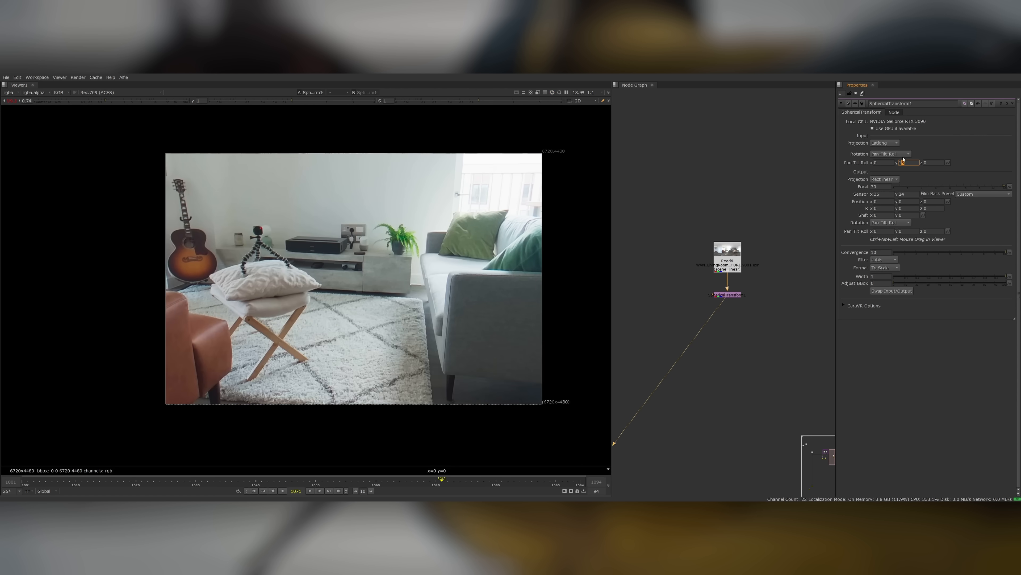
scroll(286, 220, "up", 5)
middle_click_drag(286, 221, 310, 225)
Add an mmColorTarget node, connect it below the SphericalTransform and view its output.
left_click(650, 337)
key("Tab")
type("mm")
key("Return")
left_click_drag(745, 358, 728, 322)
key("1")
key("f")
Set the chart to SpyderCHECKR 24, fit the corners to the floor chart and calculate the color matrix.
left_click(925, 166)
left_click(909, 190)
left_click_drag(60, 429, 240, 241)
scroll(243, 250, "up", 5)
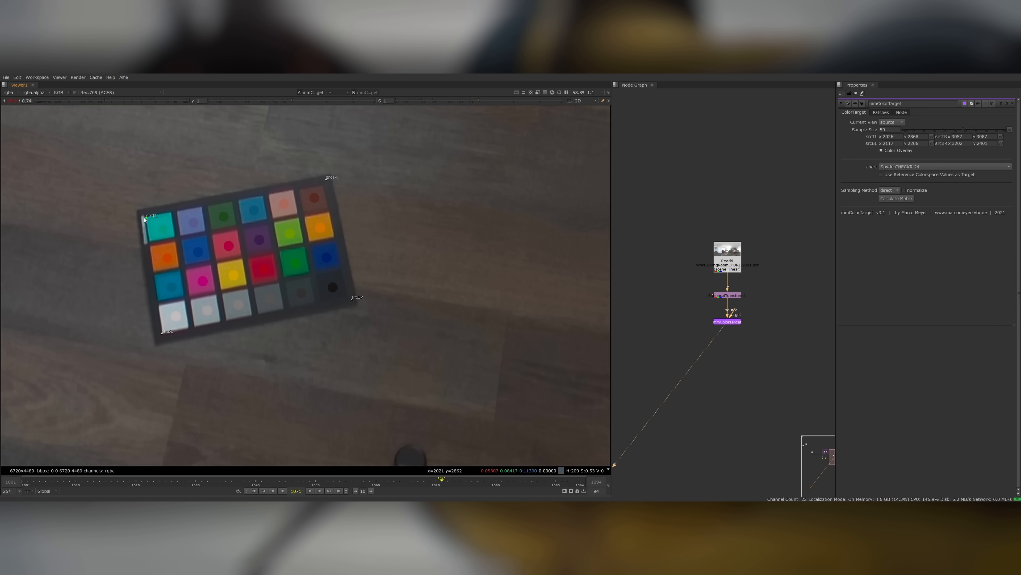
left_click(897, 198)
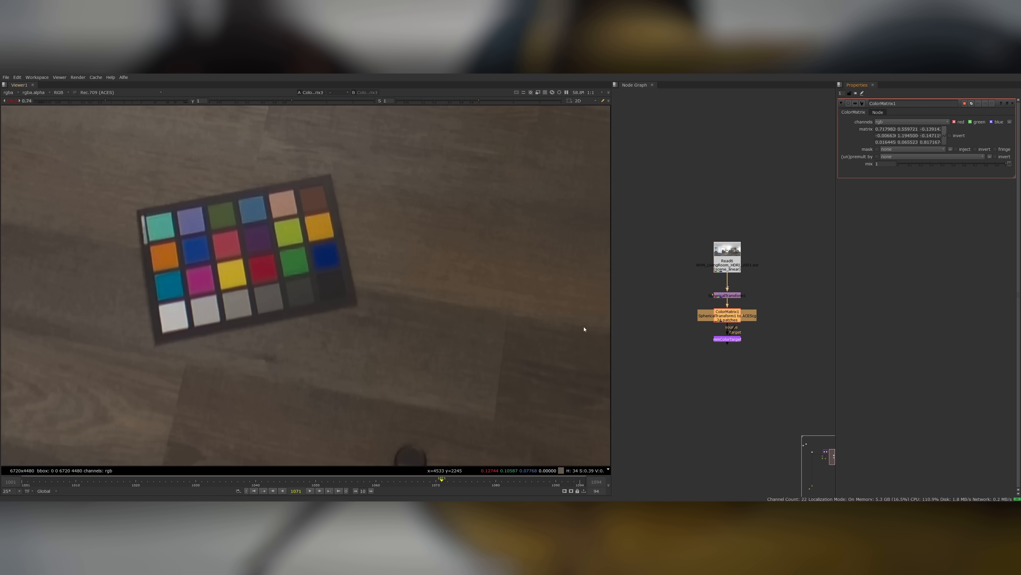
left_click(680, 320)
key("f")
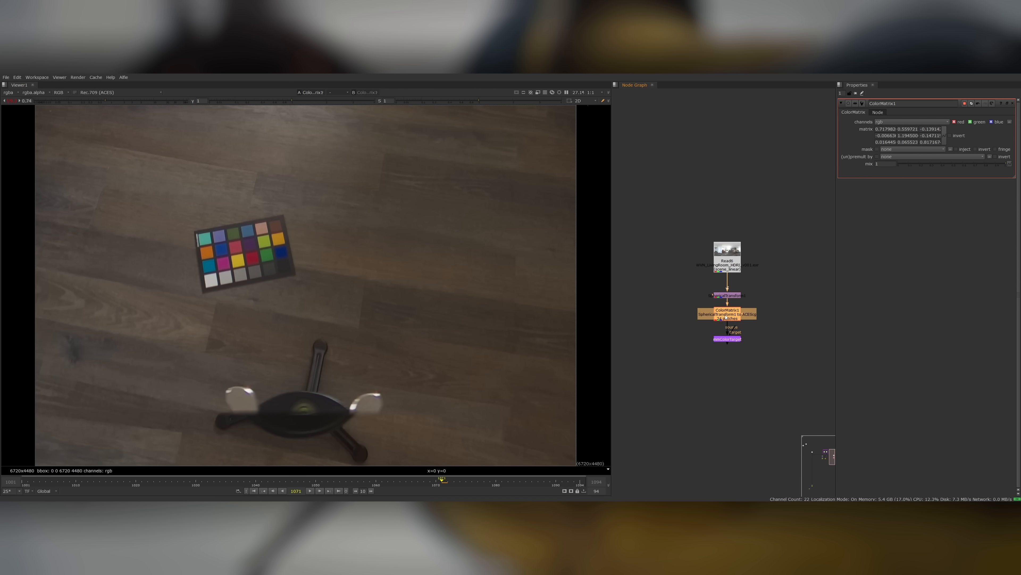
Move the SphericalTransform branch aside and connect the ColorMatrix directly to the HDRI Read node.
left_click_drag(726, 295, 652, 254)
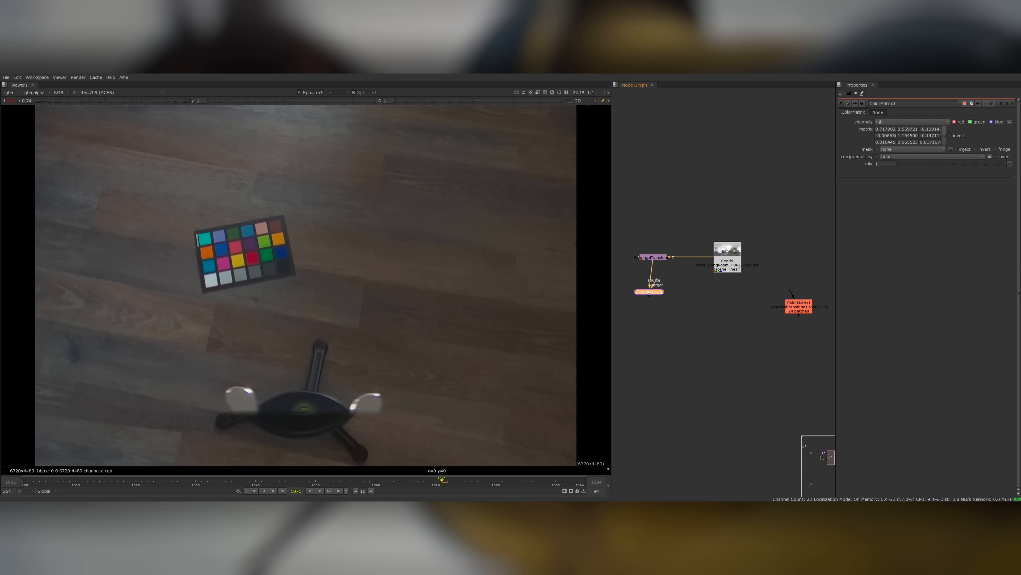
left_click(728, 262)
key("1")
left_click_drag(799, 307, 728, 264)
left_click_drag(728, 344, 728, 354)
key("1")
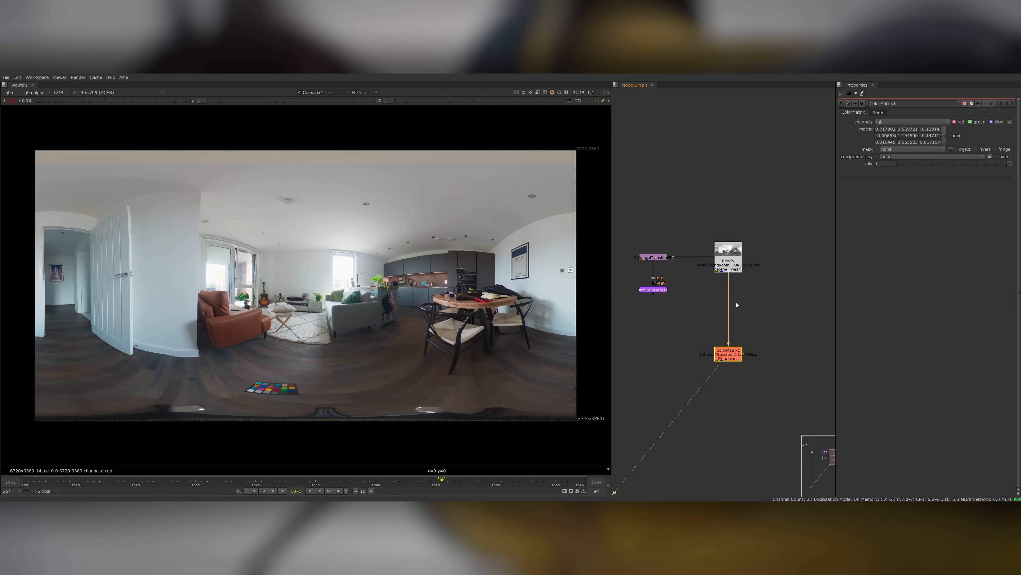
Mask a Transform with a blurred roto along the HDRI's lower edge and shift the floor down over the tripod area.
key("p")
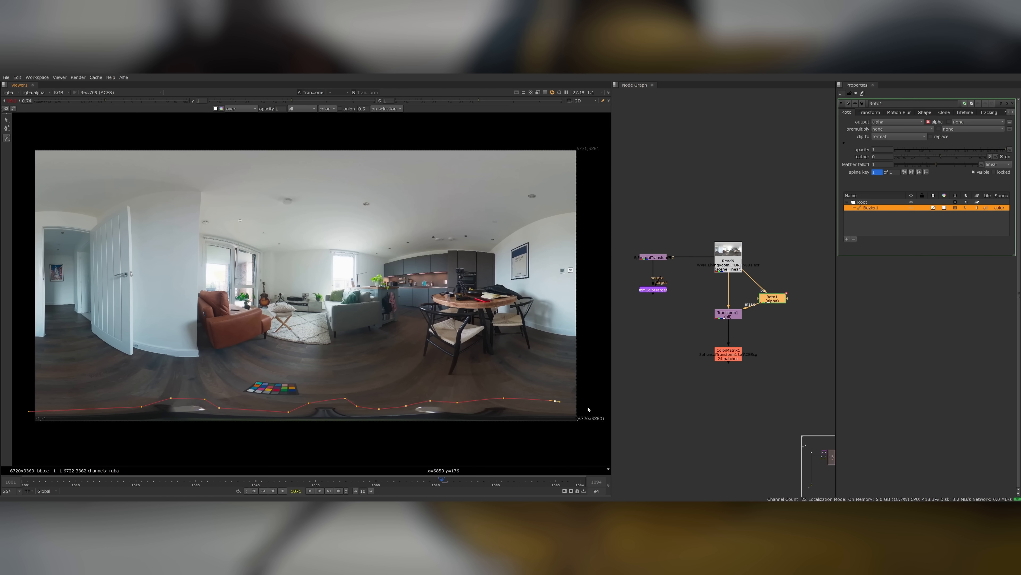
left_click(28, 410)
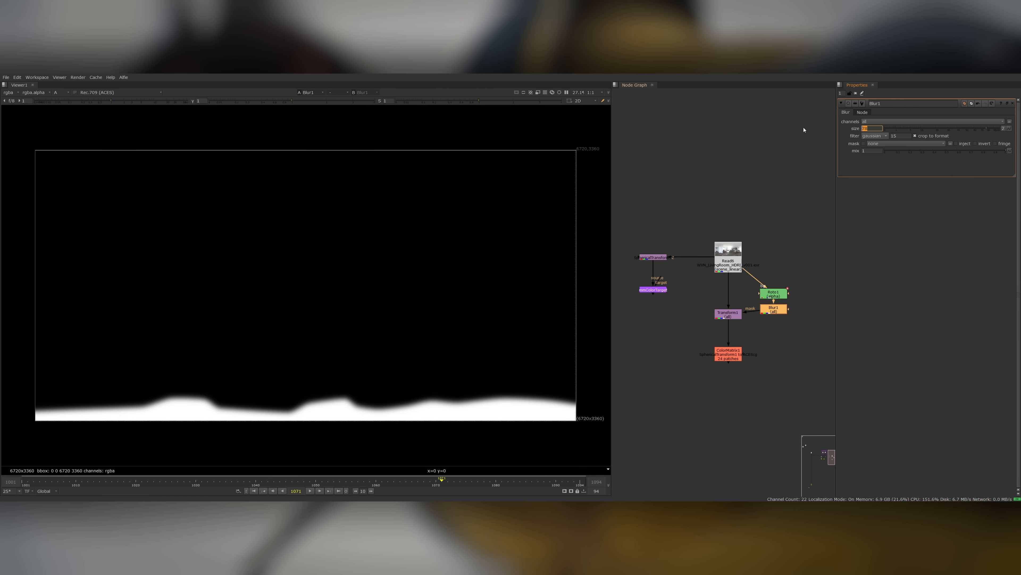
left_click(722, 315)
key("a")
left_click_drag(306, 285, 305, 300)
Mask a second Transform with a blurred roto around the color chart and shift clean floor over it.
double_click(773, 293)
left_click(429, 410)
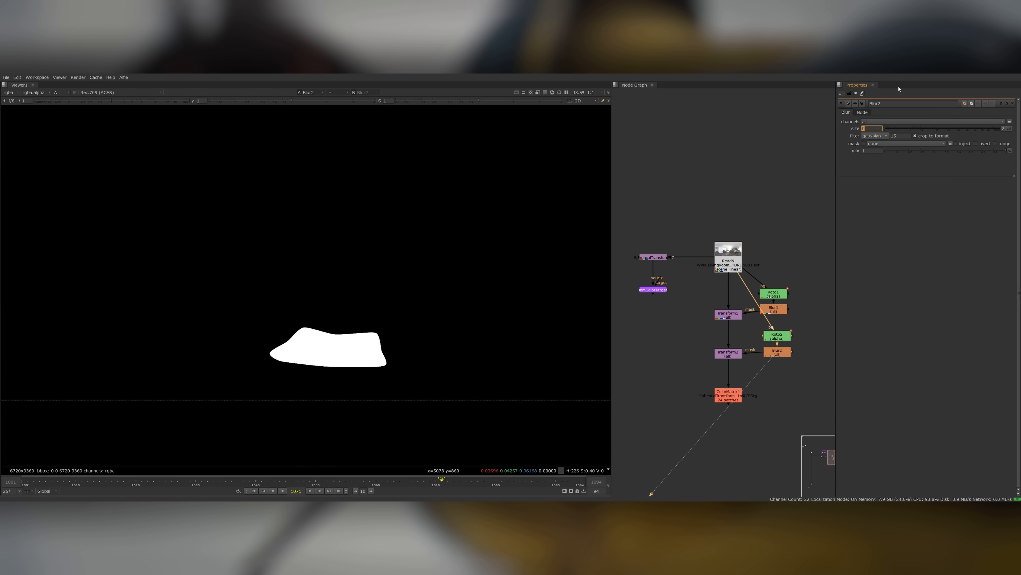
key("a")
double_click(727, 351)
left_click_drag(75, 335, 57, 358)
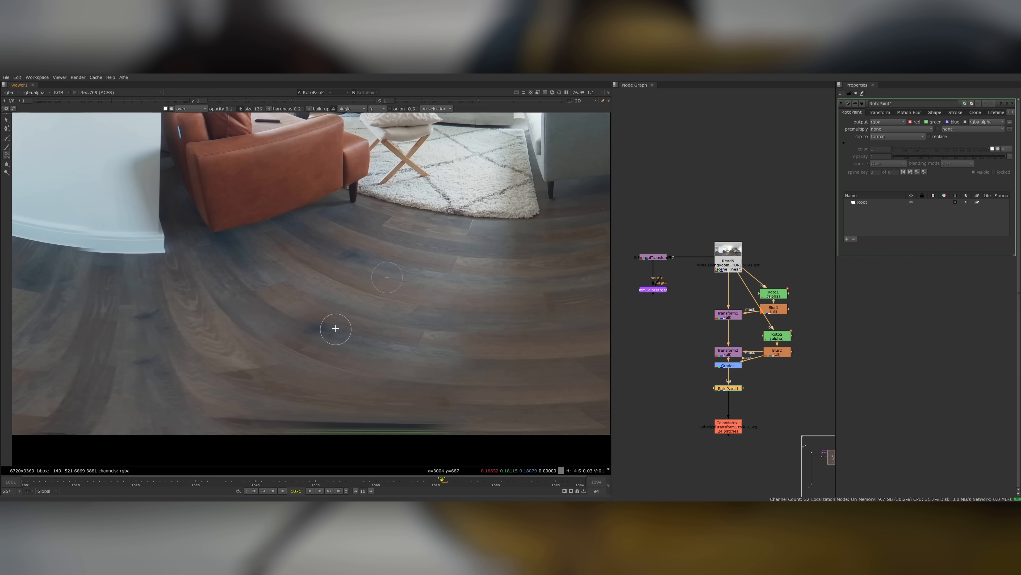
Clone clean floor texture over the remaining patch marks with a RotoPaint node.
left_click_drag(336, 328, 346, 316, "shift")
left_click_drag(346, 316, 351, 357)
middle_click_drag(351, 357, 358, 319)
left_click_drag(246, 383, 383, 387)
key("f")
left_click(6, 120)
Add a Shuffle node to the HDRI cleanup chain.
key("Tab")
type("shuffle")
key("Return")
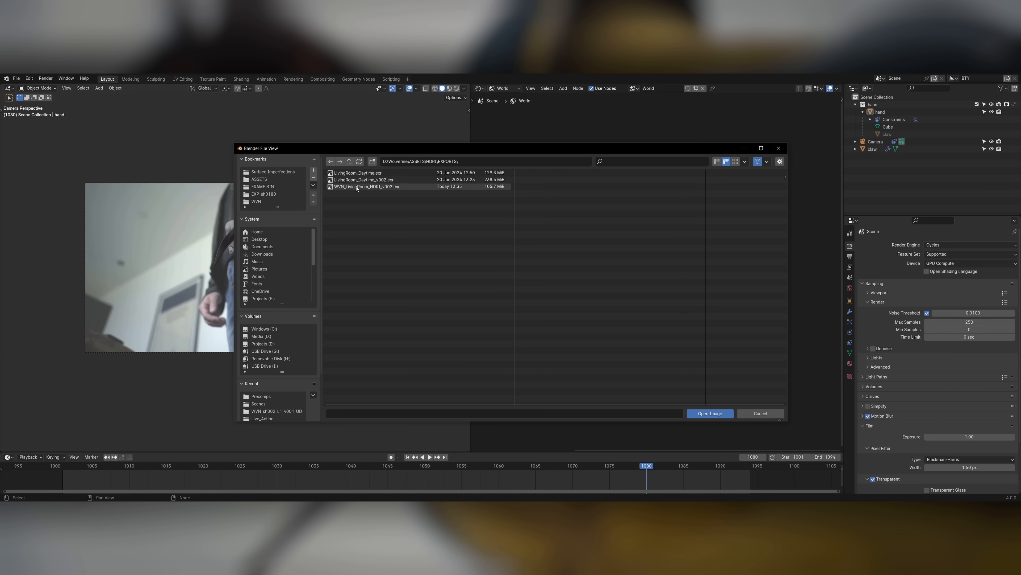
Switch to Blender, load WVN_LivingRoom_HDRI_v002.exr as the world environment and set the background strength to 1.6.
double_click(356, 187)
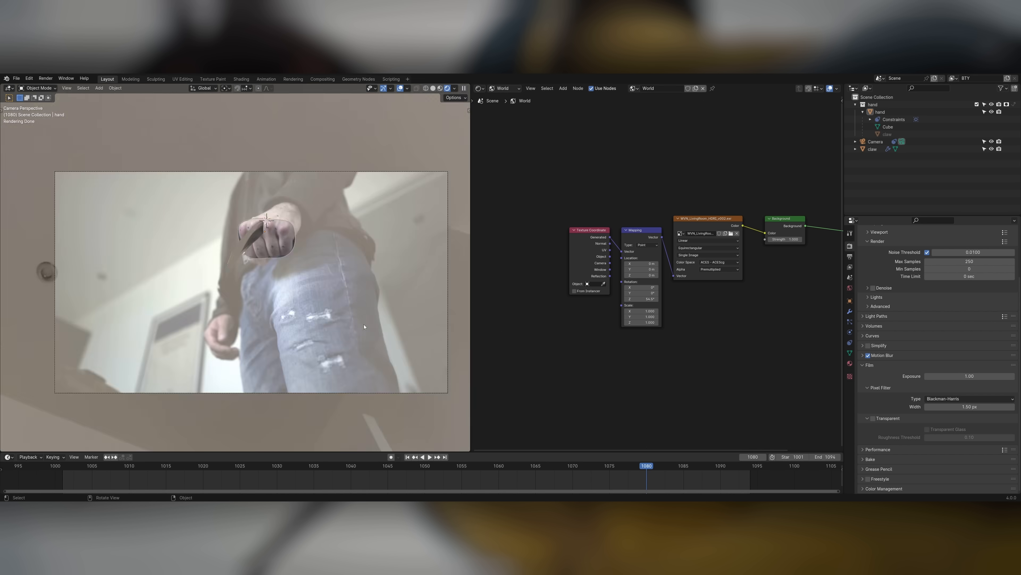
left_click(785, 239)
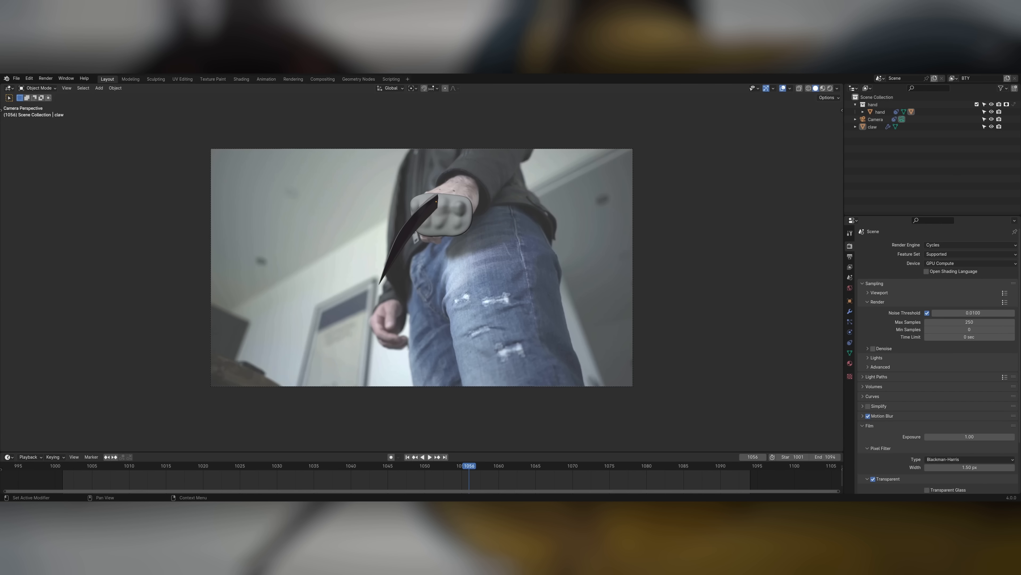
Duplicate the claw along the Y axis to the next knuckle and rotate the copy around Y.
scroll(421, 267, "up", 2)
left_click(419, 199)
key("shift+d")
key("x")
key("y")
left_click(520, 216)
key("r")
key("y")
left_click(534, 183)
Create a third claw by duplicating along Y and rotate it to fit the remaining knuckle.
left_click(432, 187)
key("shift+d")
key("x")
key("y")
left_click(462, 196)
key("r")
key("y")
left_click(491, 191)
key("r")
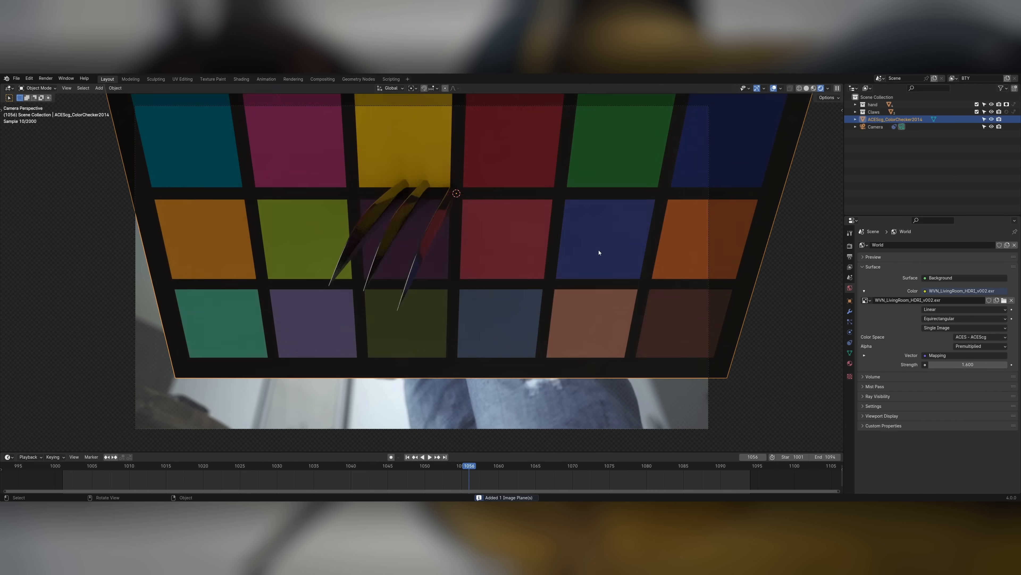
Rotate the ACEScg color checker plane 90° about X, scale it down and position it beside the fist.
key("r")
key("x")
key("9")
key("0")
key("Return")
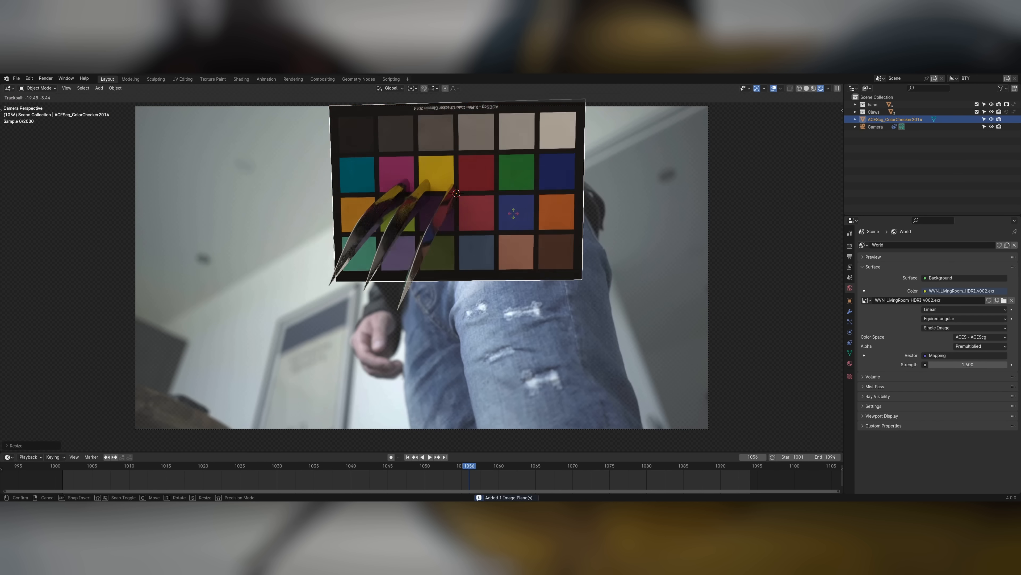
key("g")
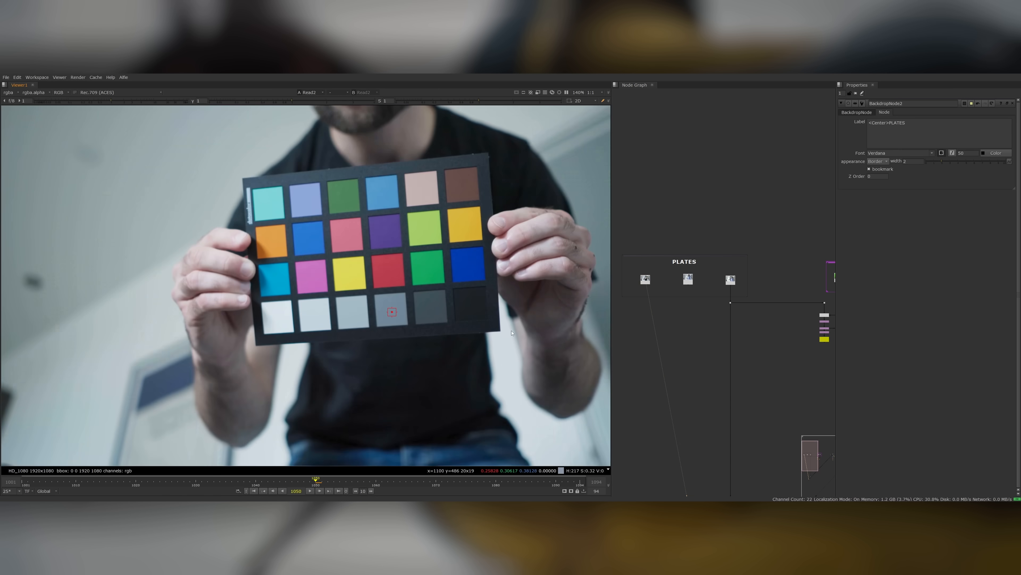
Switch to Nuke, add a sticky note below the plates and inspect the color chart footage up close.
key("Tab")
key("Return")
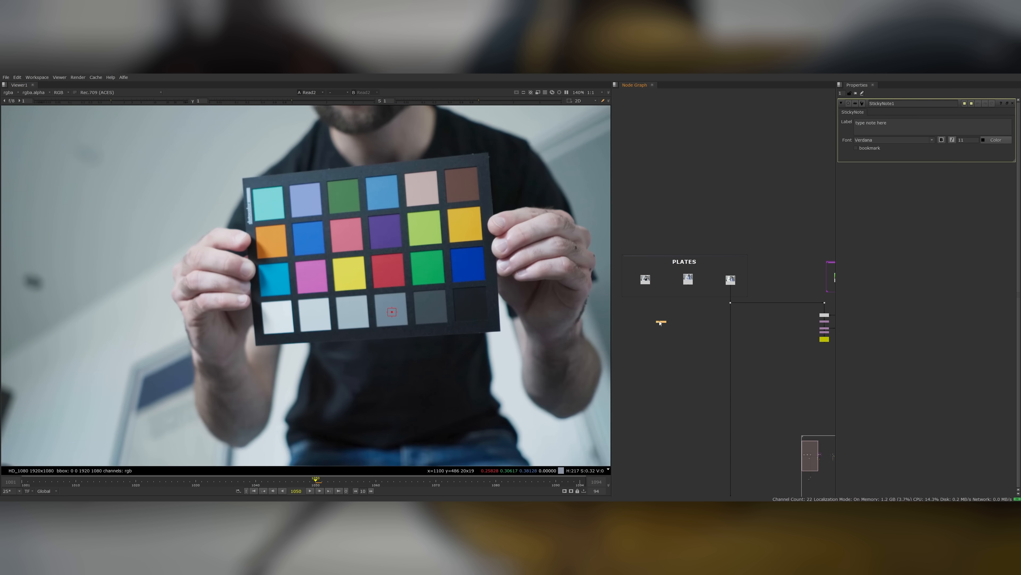
type("8")
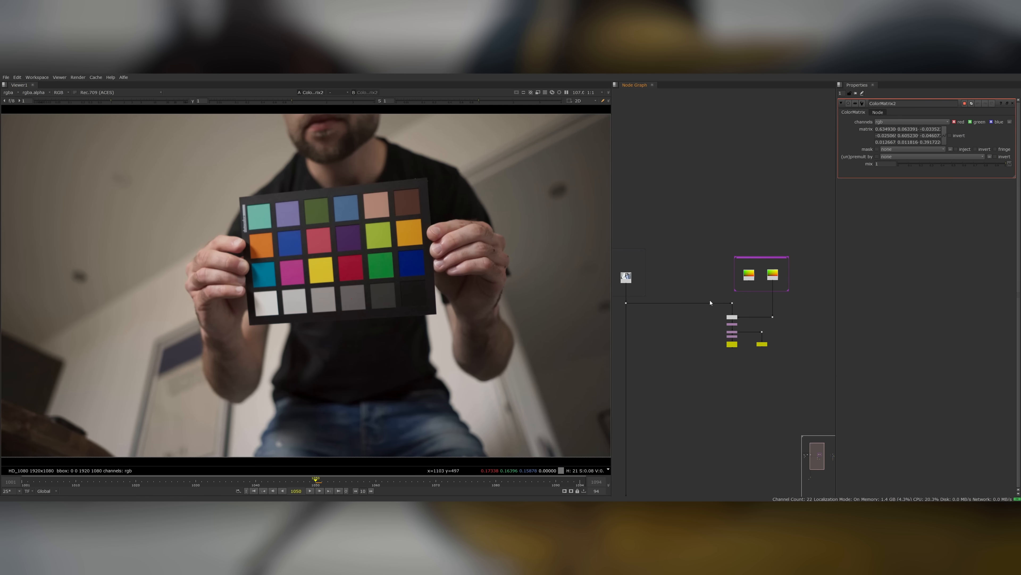
scroll(723, 299, "up", 4)
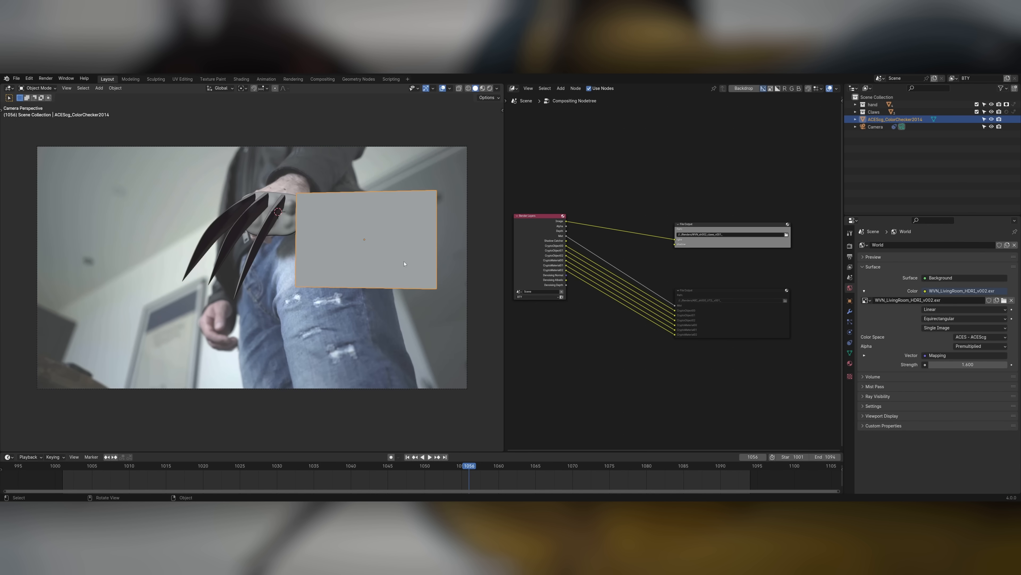
Switch to Blender, limit the render region to the color checker, render it and sample its mid-grey patch.
key("b")
left_click_drag(291, 182, 450, 306)
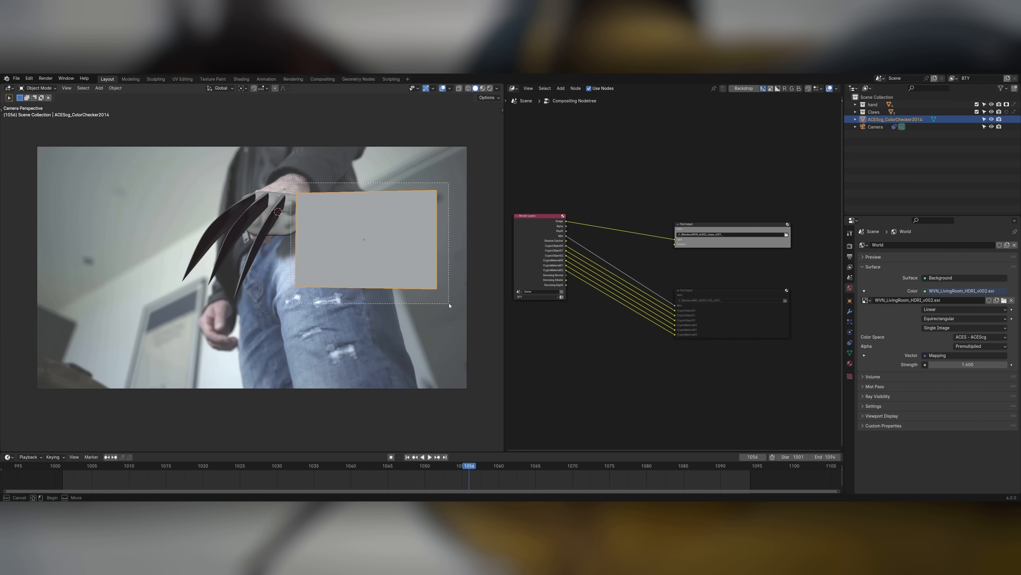
key("F12")
left_click_drag(268, 337, 267, 337)
left_click_drag(263, 337, 264, 337)
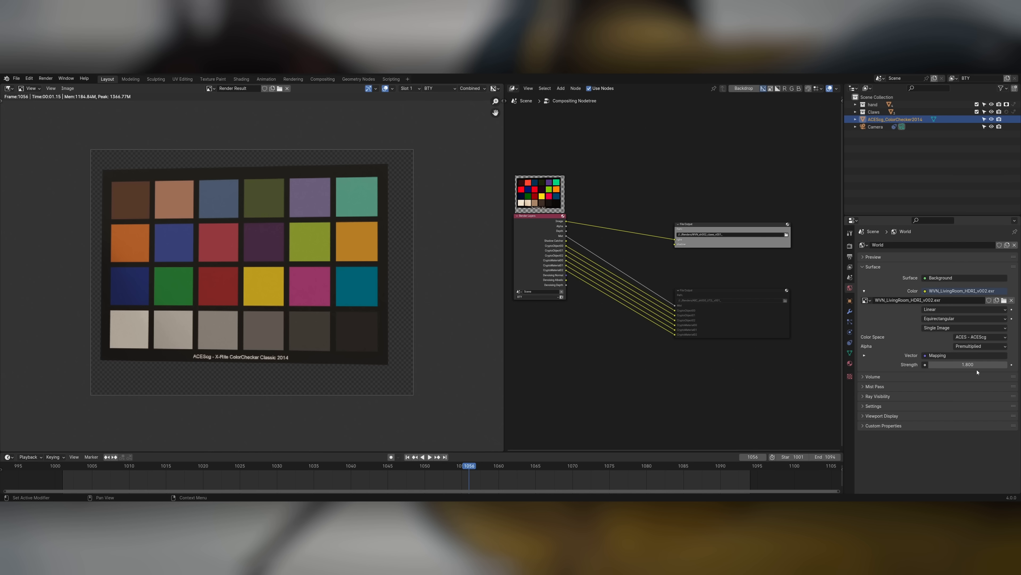
Raise the world strength to 1.9, re-rendering the color checker and sampling its mid-grey patch again.
key("F12")
left_click_drag(265, 334, 265, 333)
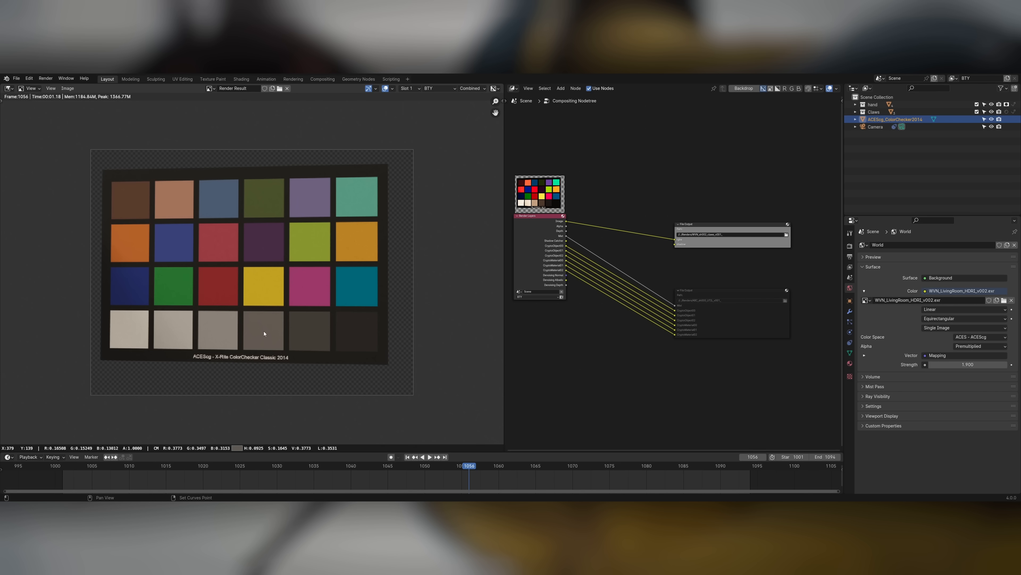
left_click_drag(264, 334, 264, 334)
key("Escape")
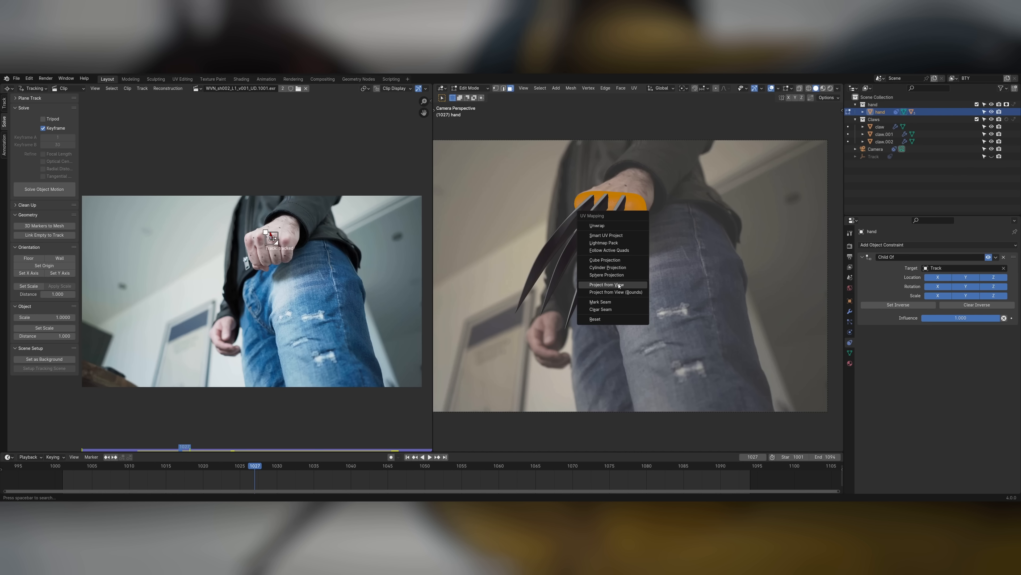
Project the fist's UVs from the camera view and load the WVN_sh002_L1_v001_UD footage as its texture.
left_click(618, 285)
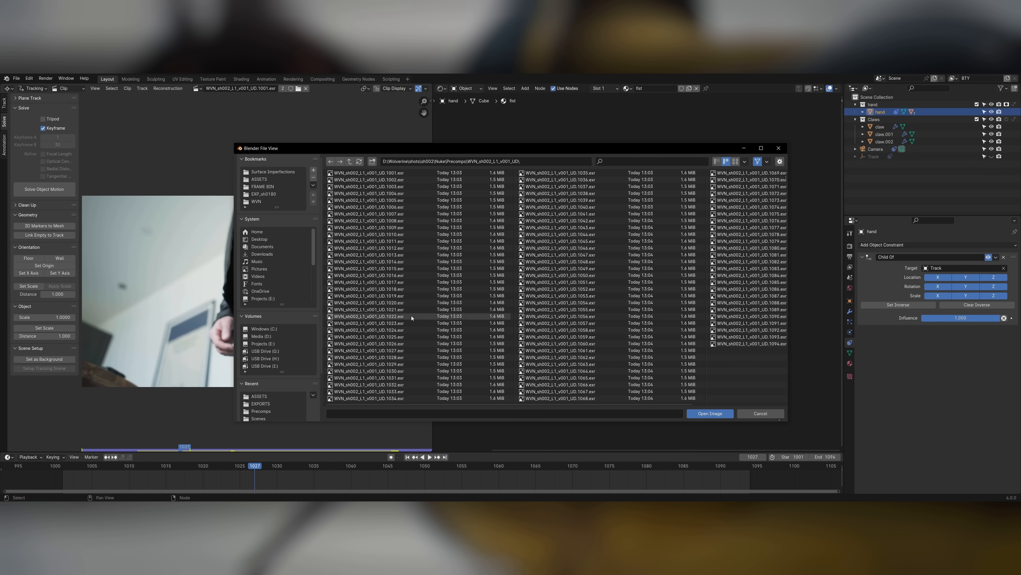
middle_click_drag(281, 253, 285, 245, "ctrl")
key("alt+a")
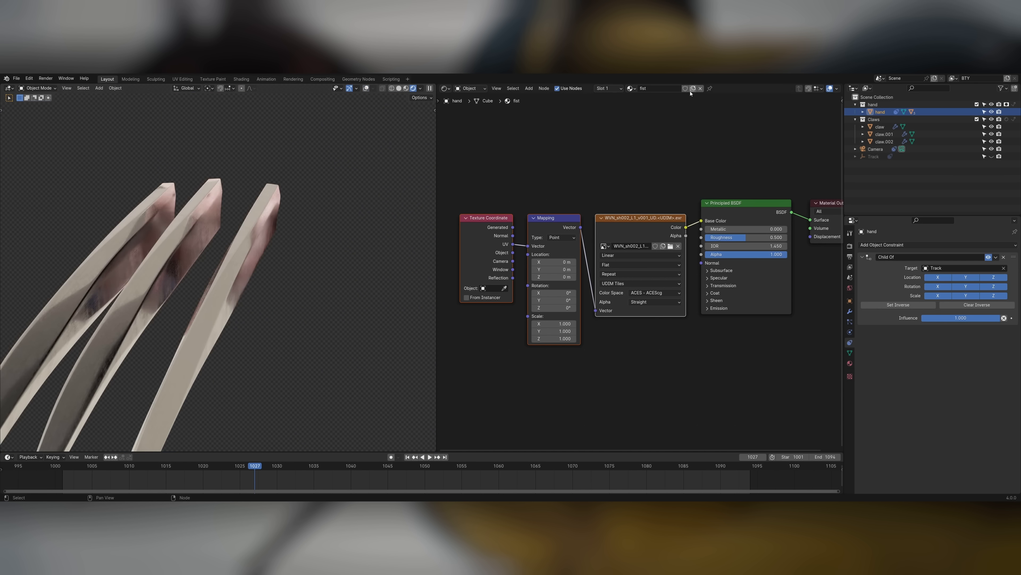
Unlink the fist material and undo the change to compare the claws' reflections.
left_click(700, 88)
left_click(700, 88)
key("ctrl+z")
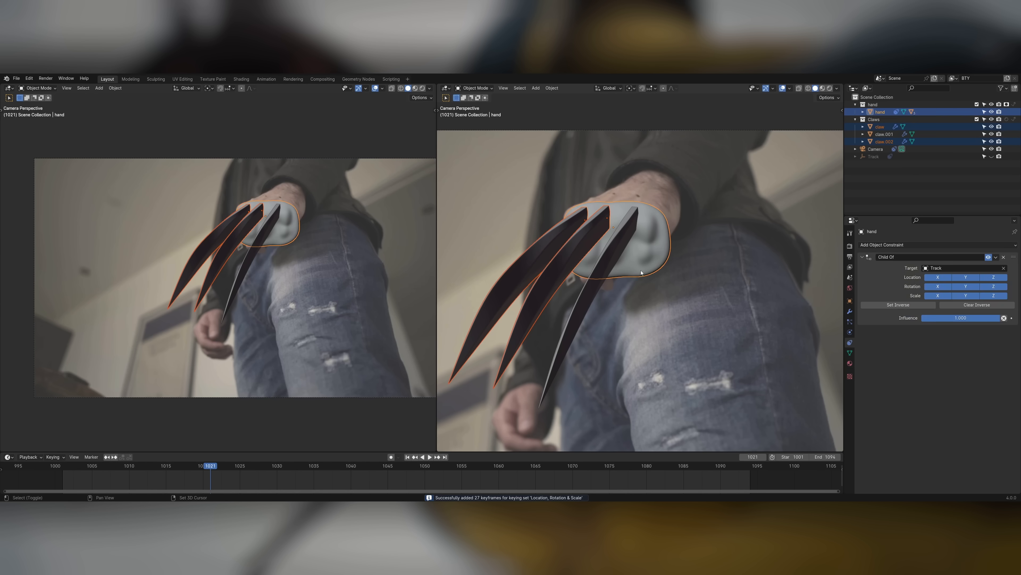
Slide all three claws along their local Z axis into the fist three frames earlier and keyframe them.
left_click(582, 329, "shift")
key("Left")
key("Left")
key("Left")
key("g")
key("z")
key("z")
left_click(635, 278)
key("i")
Step through the claws' extension and adjust the timing of its first keyframe.
key("Right")
key("Right")
key("Right")
key("Right")
key("Right")
key("Left")
key("Left")
key("Left")
key("Left")
key("Left")
left_click(174, 474)
key("g")
left_click(167, 473)
mouse_move(173, 469)
left_mouse_down()
mouse_move(183, 471)
mouse_move(173, 476)
left_mouse_up()
Save the scene as WVN_sh002_scene_v001.blend and check the claws over the following frames.
key("Right")
left_click(554, 354)
key("ctrl+s")
key("Right")
key("Right")
key("Right")
key("Right")
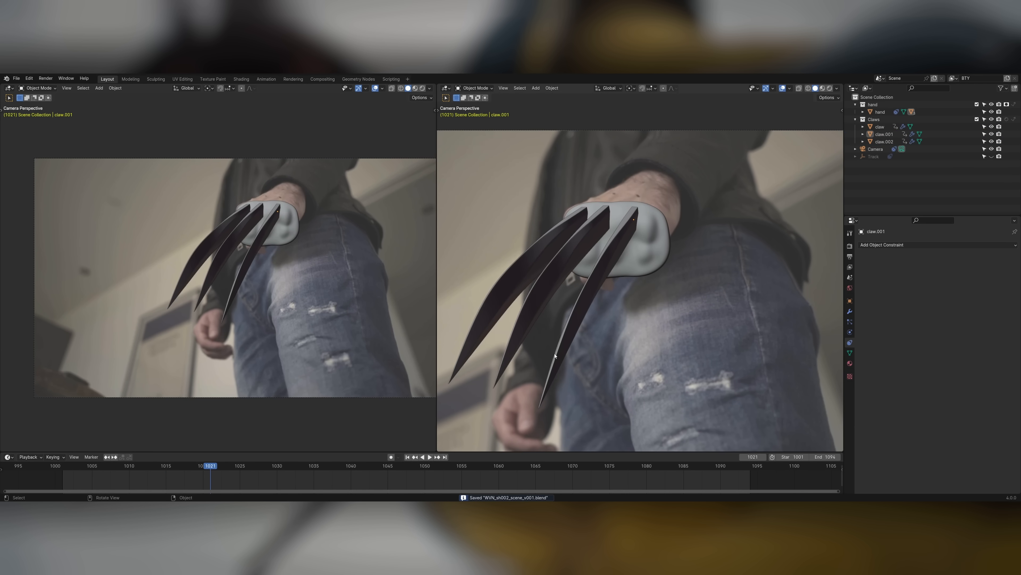
Select all three claws and insert location, rotation and scale keyframes at frame 1081.
left_click(591, 289)
left_click(550, 288, "shift")
left_click(517, 284, "shift")
key("i")
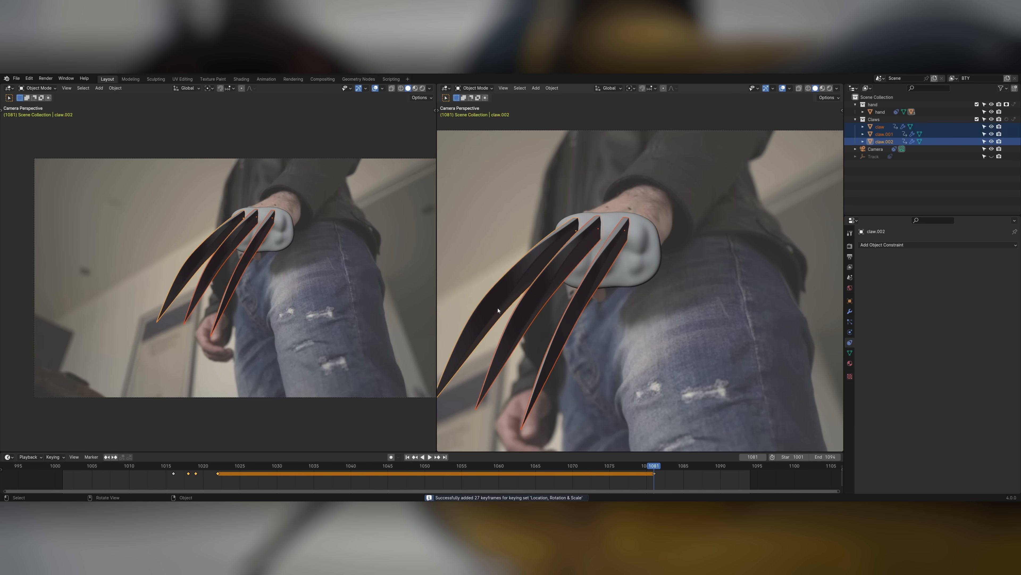
Slide the three claws along their local Z axis back into the fist at frame 1084 and keyframe them.
key("Right")
key("Right")
key("Right")
key("Right")
key("Right")
key("Left")
key("Left")
key("g")
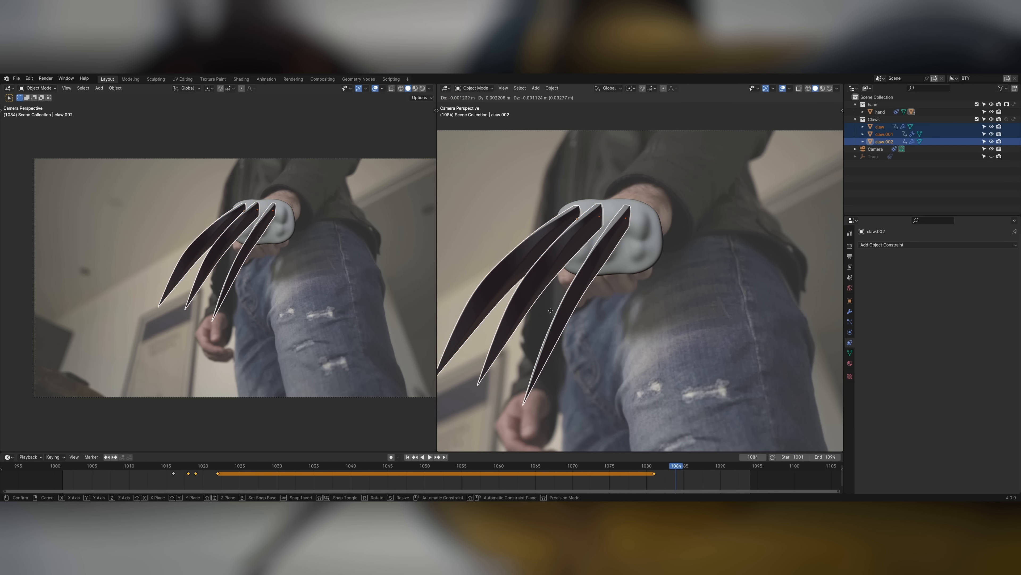
key("z")
key("z")
left_click(601, 288)
key("i")
Shift the retraction's starting keyframe about two frames earlier and scrub through the motion.
key("Left")
key("Left")
key("Left")
left_click_drag(654, 474, 640, 473)
mouse_move(642, 467)
left_mouse_down()
mouse_move(691, 470)
mouse_move(654, 471)
left_mouse_up()
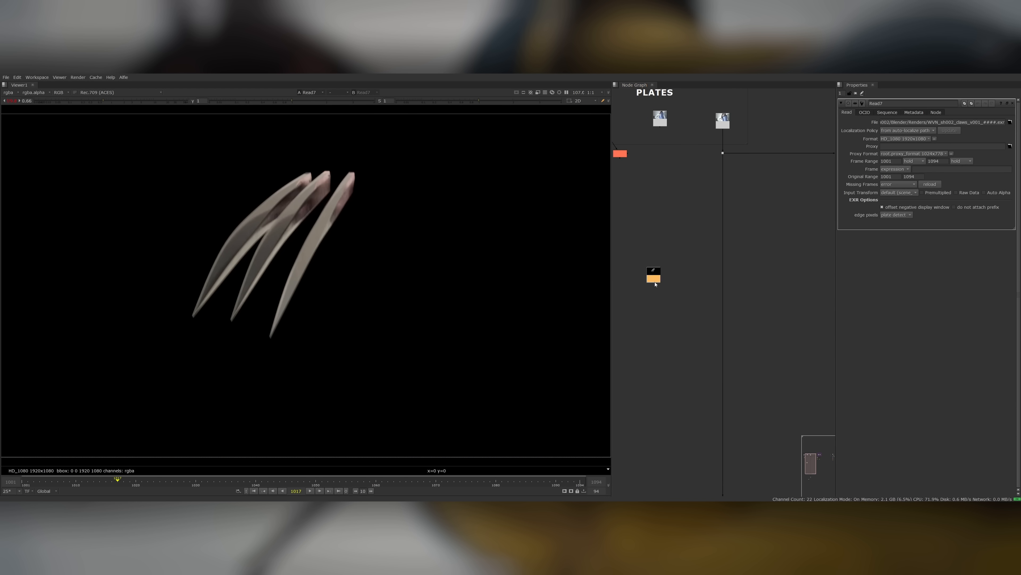
Merge the claw render over the plate and check the composite in the viewer at around frame 1082.
key("m")
left_click_drag(655, 390, 724, 419)
key("1")
left_click(654, 278)
left_click_drag(118, 481, 508, 481)
left_click(723, 419)
Draw a Bezier roto shape over the back of the hand above the knuckles and fit it across frames 1018 to 1021.
right_click(880, 188)
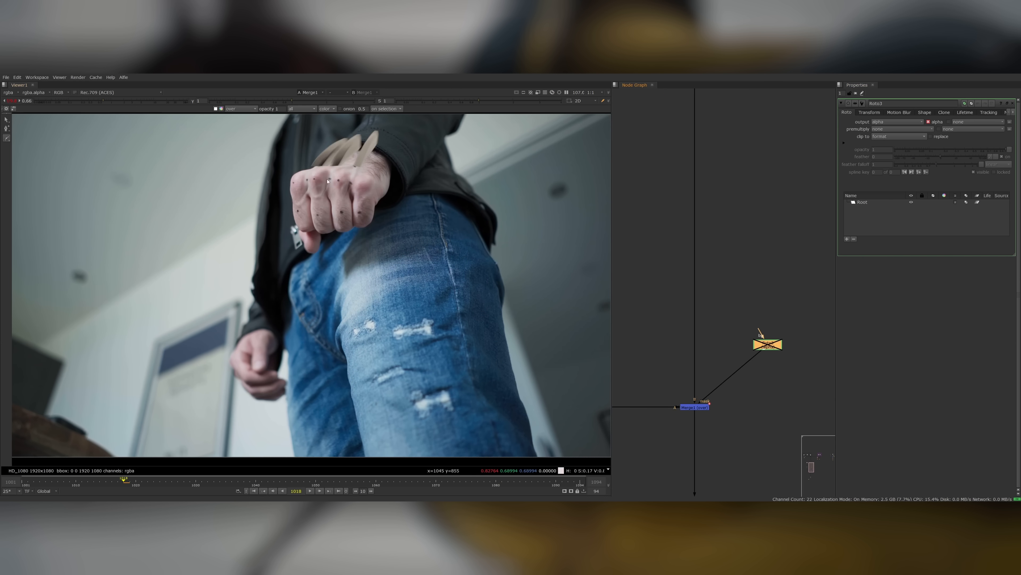
left_click_drag(327, 258, 369, 109)
key("Right")
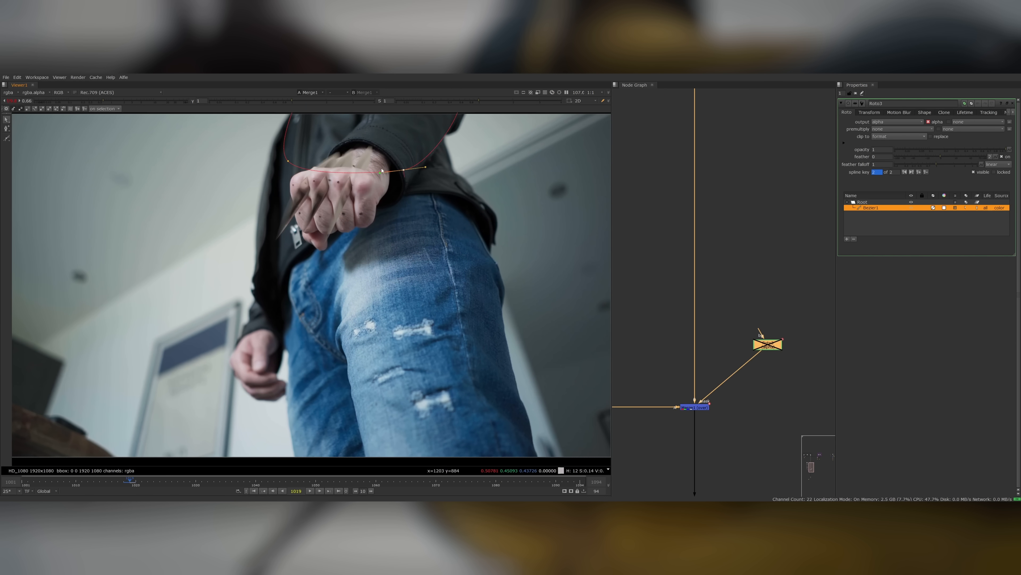
key("Left")
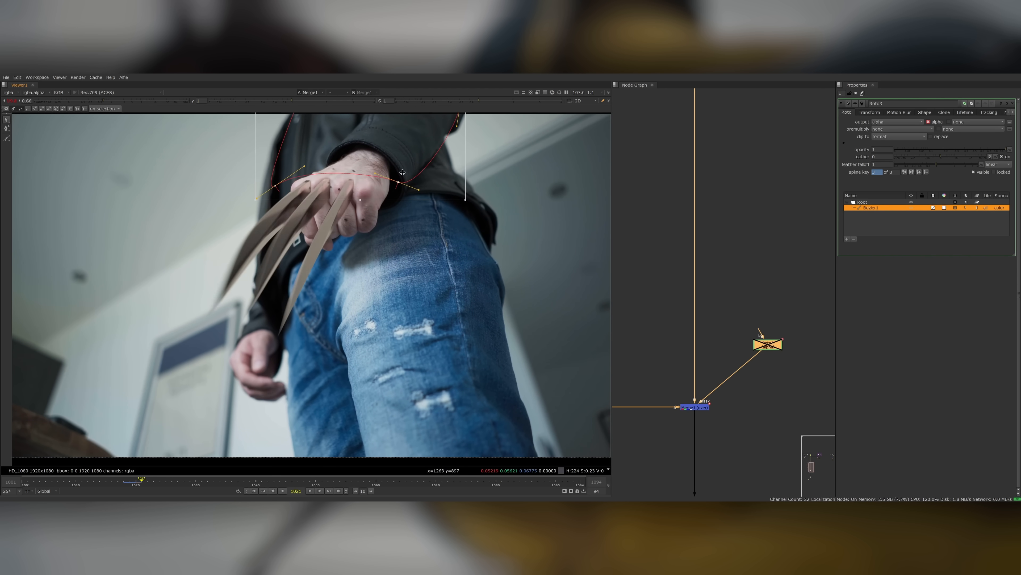
Invert the roto matte masking the merge, soften it with a 10.2 blur and play back from frame 1013.
key("Tab")
type("inver")
key("Return")
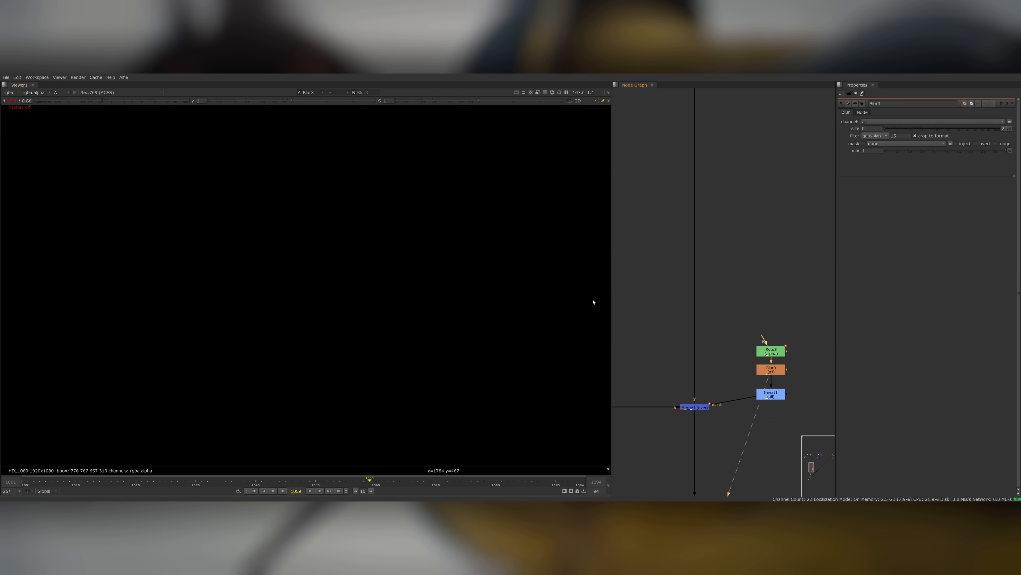
left_click_drag(461, 486, 508, 481)
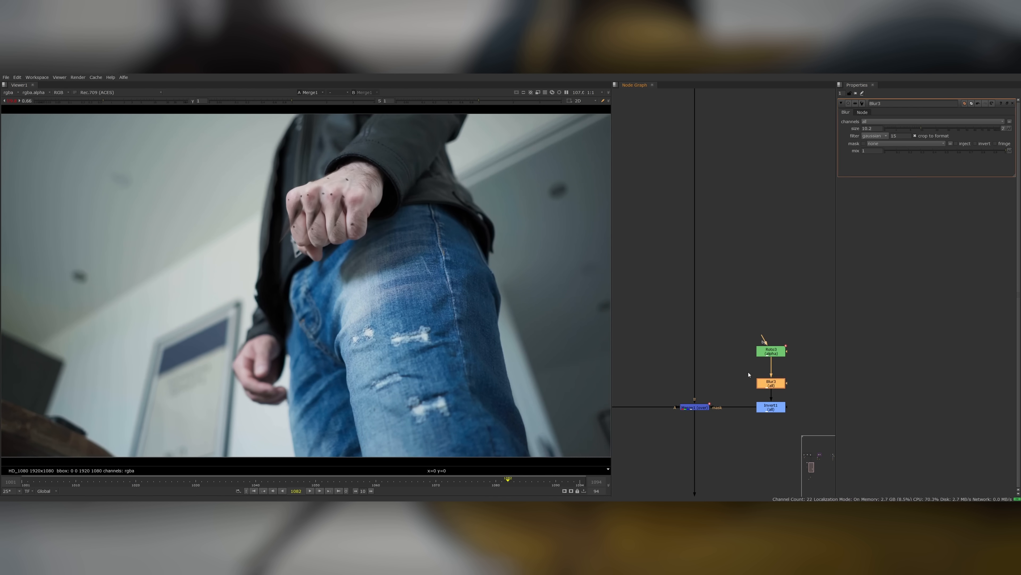
left_click(94, 482)
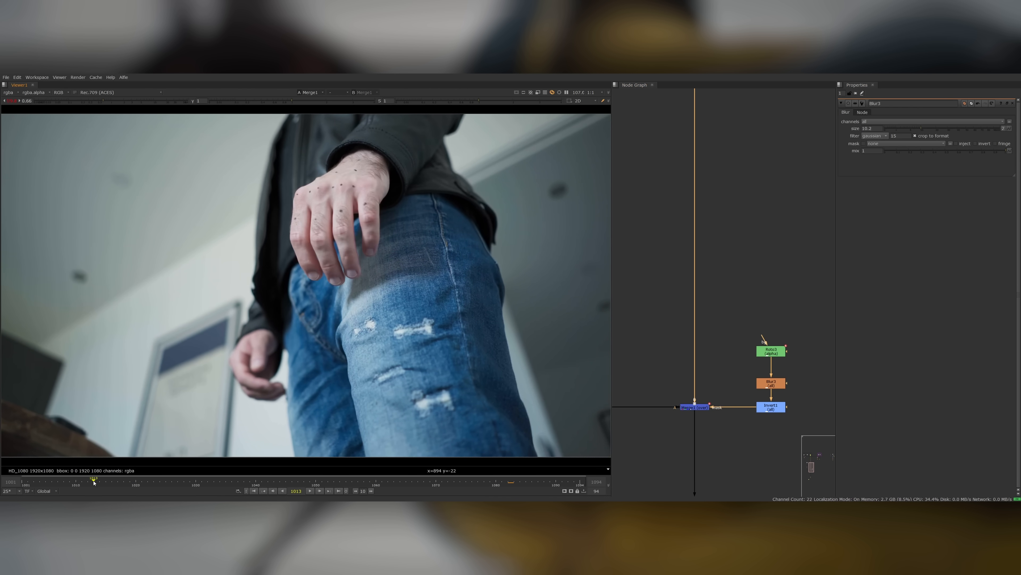
left_click(310, 490)
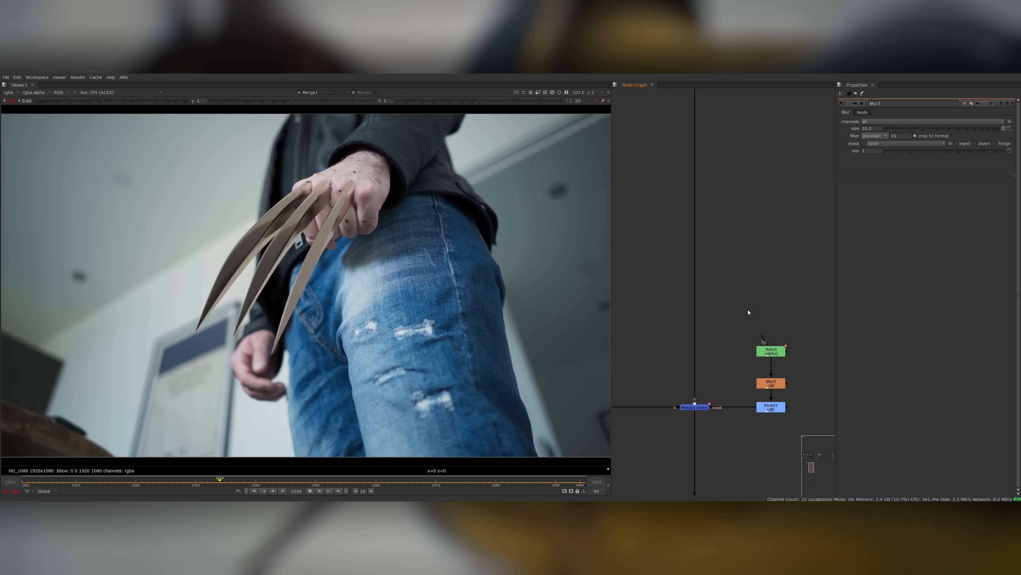
Color-correct the claw render with the inverted RGB ColorMatrix and play back the composite from frame 1010.
key("k")
scroll(745, 315, "down", 6)
middle_click_drag(744, 289, 723, 362)
scroll(663, 285, "up", 2)
middle_click_drag(704, 407, 696, 329)
scroll(695, 330, "up", 3)
double_click(703, 372)
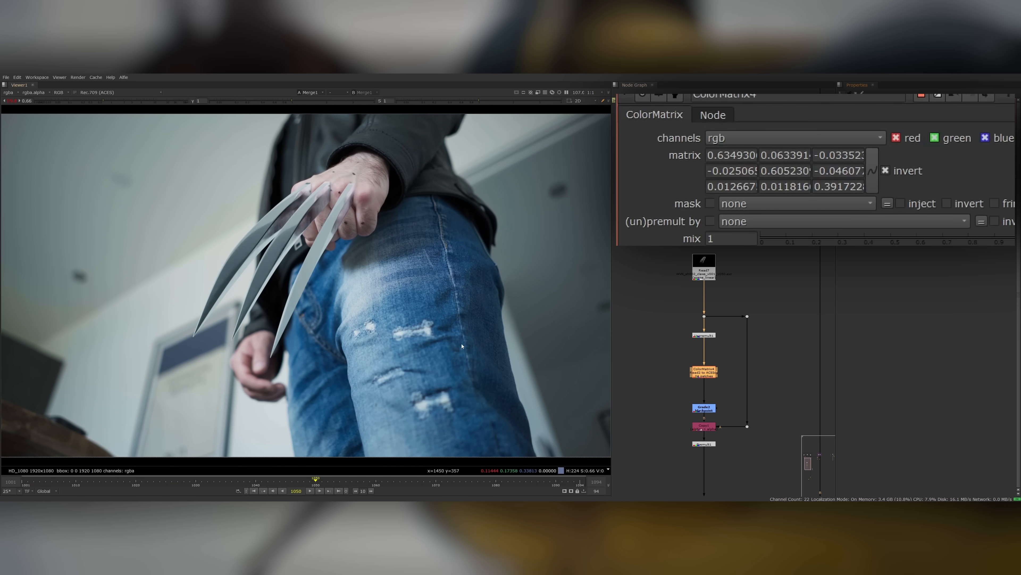
left_click_drag(102, 486, 73, 485)
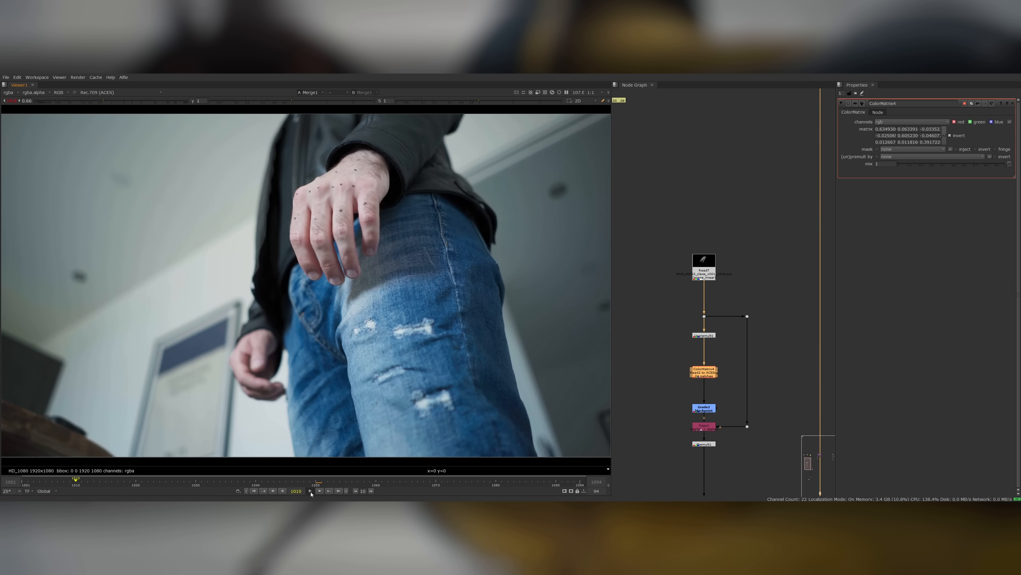
left_click(311, 490)
scroll(776, 345, "down", 5)
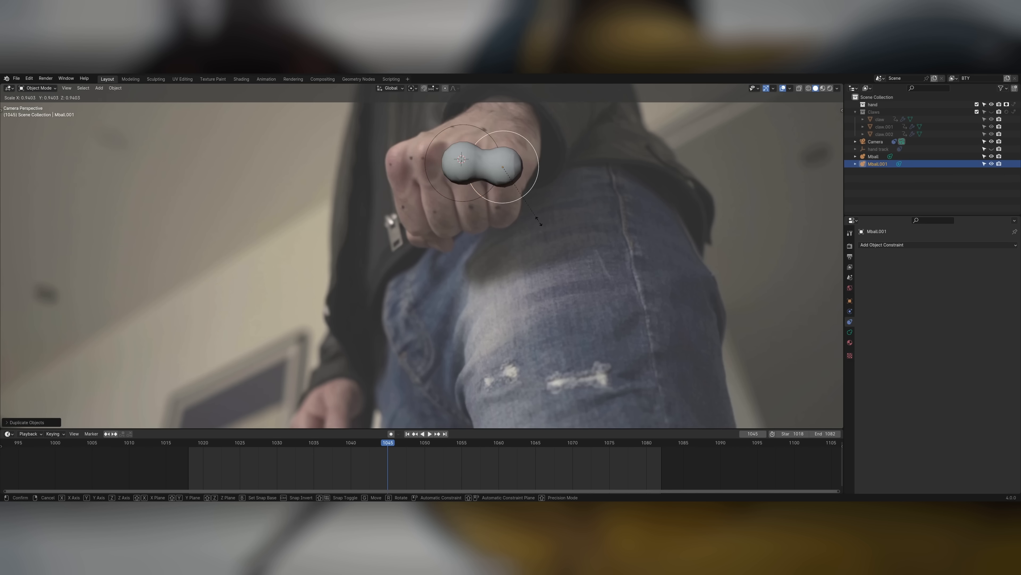
Duplicate, move and scale metaballs to form a row along the knuckles of the fist.
key("shift+d")
left_click(434, 219)
middle_click_drag(434, 219, 462, 257)
key("g")
key("KP_0")
left_click(430, 169)
left_click(503, 168)
key("shift+d")
key("s")
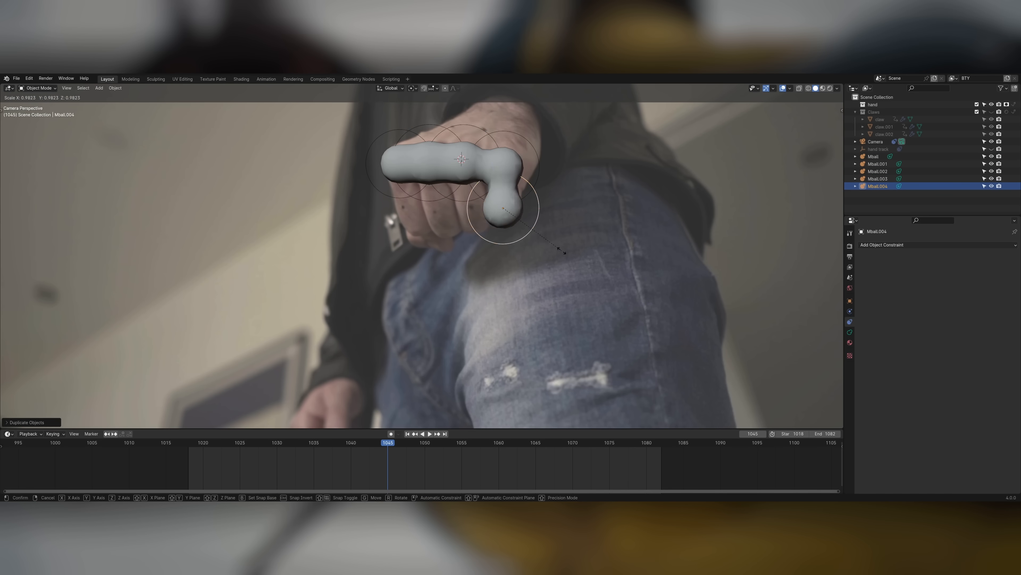
Duplicate metaballs into a second row over the curled fingers and stretch the last one vertically.
left_click(561, 250)
key("shift+d")
left_click(523, 247)
key("shift+d")
left_click(501, 244)
key("shift+d")
key("s")
key("shift+y")
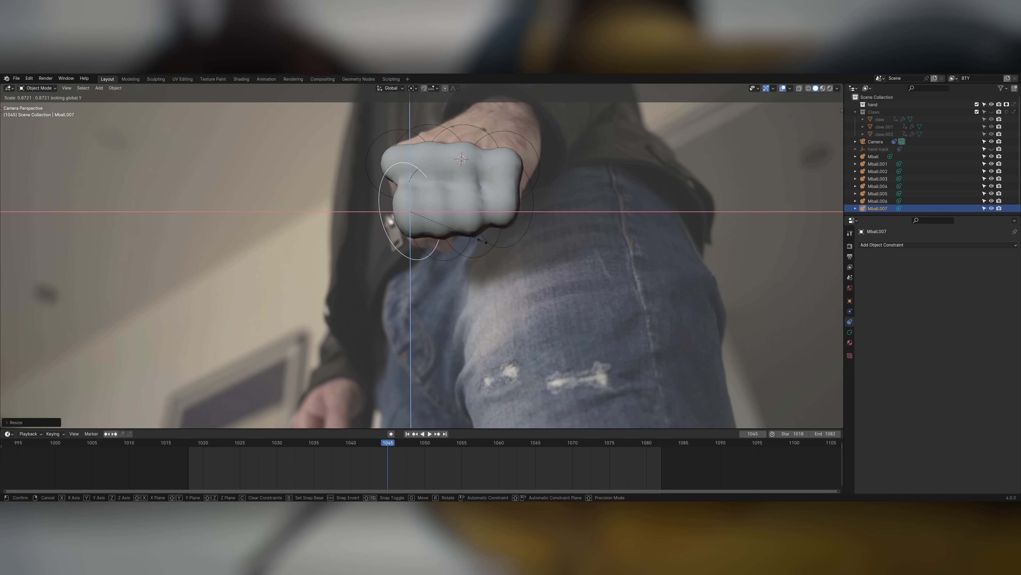
left_click(482, 241)
Add two more metaball copies, scaled and positioned to fill out the back of the hand toward the wrist.
key("shift+d")
key("s")
left_click(540, 173)
key("g")
left_click(537, 165)
key("shift+d")
key("s")
left_click(565, 143)
key("g")
left_click(573, 135)
Select all the fist metaballs and convert them into a mesh.
scroll(563, 145, "down", 4)
left_click_drag(519, 163, 392, 261)
key("F3")
type("conver")
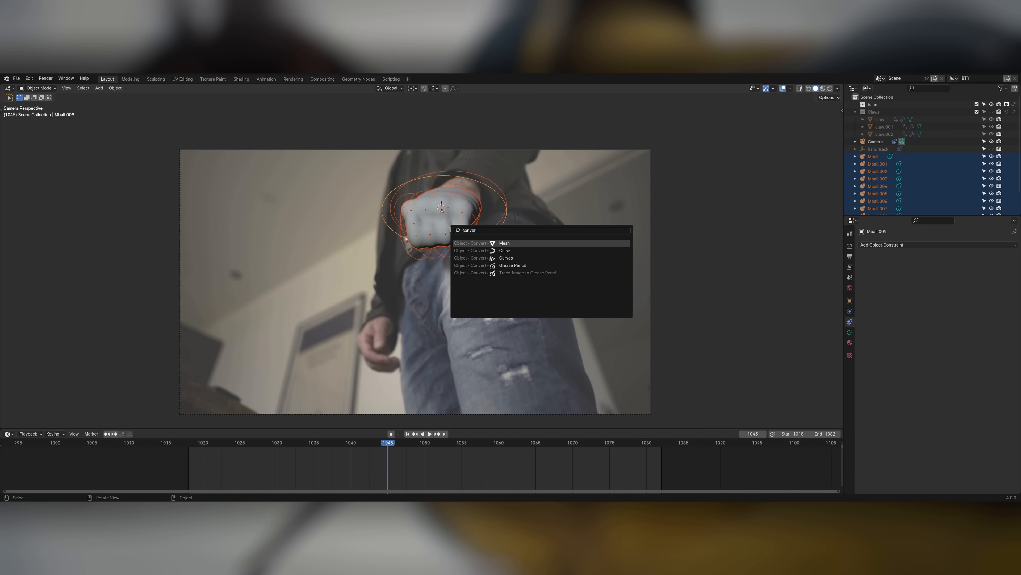
left_click(514, 243)
Sculpt the fist mesh with the Grab brush, pulling its upper edge to match the hand in the plate.
key("Tab")
key("Tab")
scroll(421, 252, "up", 3)
left_click_drag(402, 162, 440, 151)
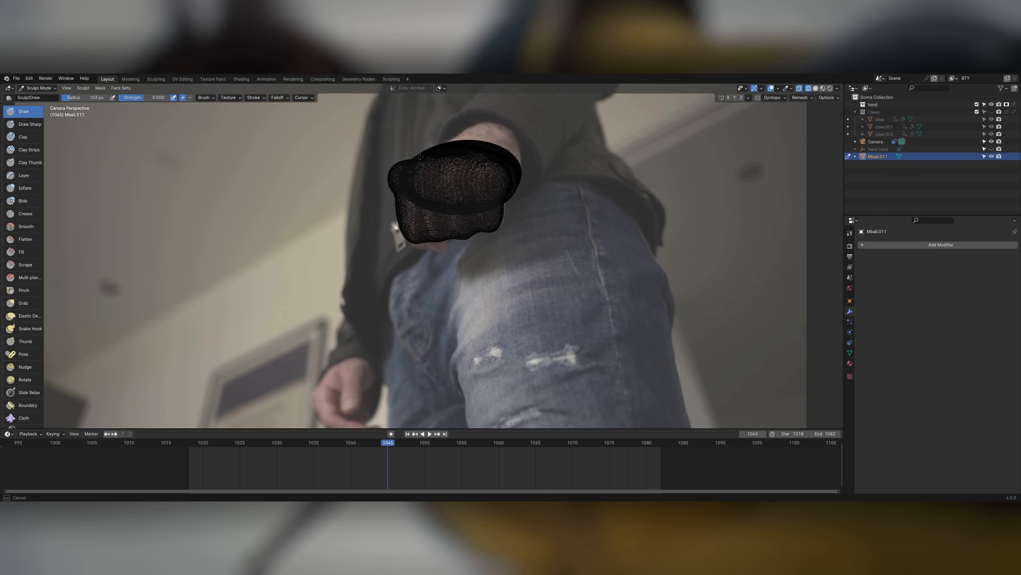
key("g")
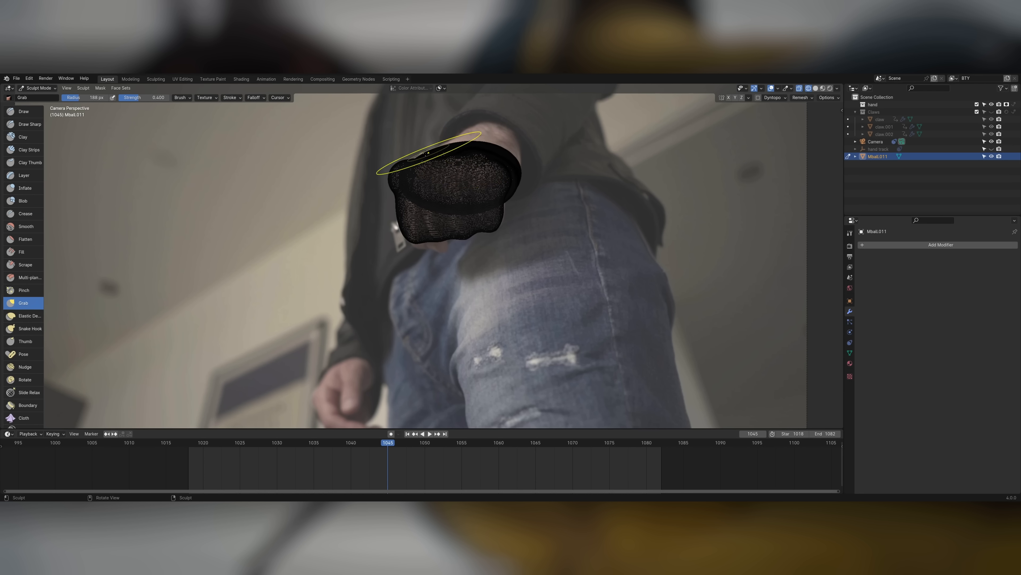
key("shift+c")
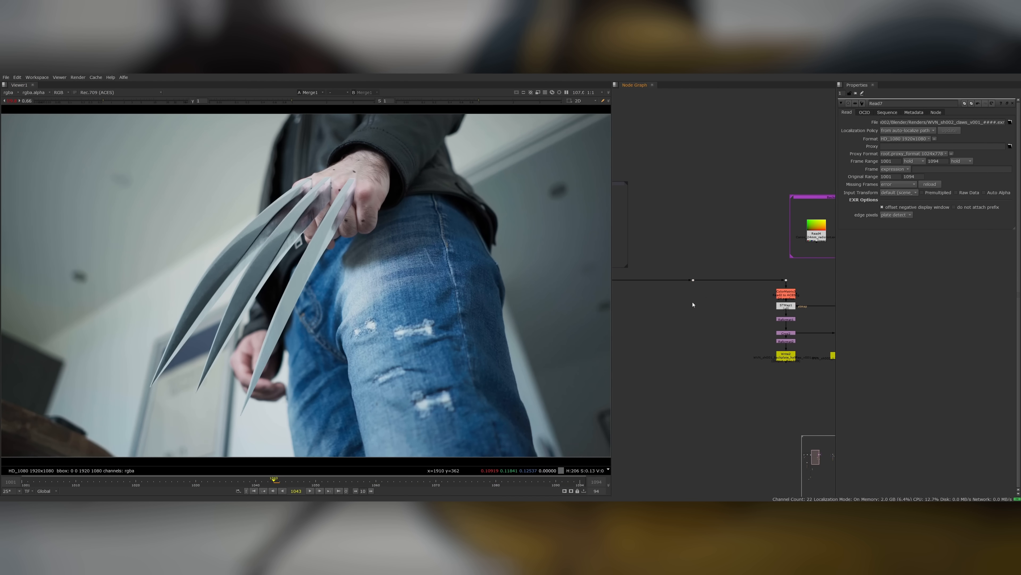
Add a RotoPaint and a FrameHold node to the plate and set up cloning to clean the tracking markers off the hand.
key("p")
key("Tab")
type("framehold")
key("Return")
double_click(693, 299)
scroll(350, 187, "up", 4)
key("c")
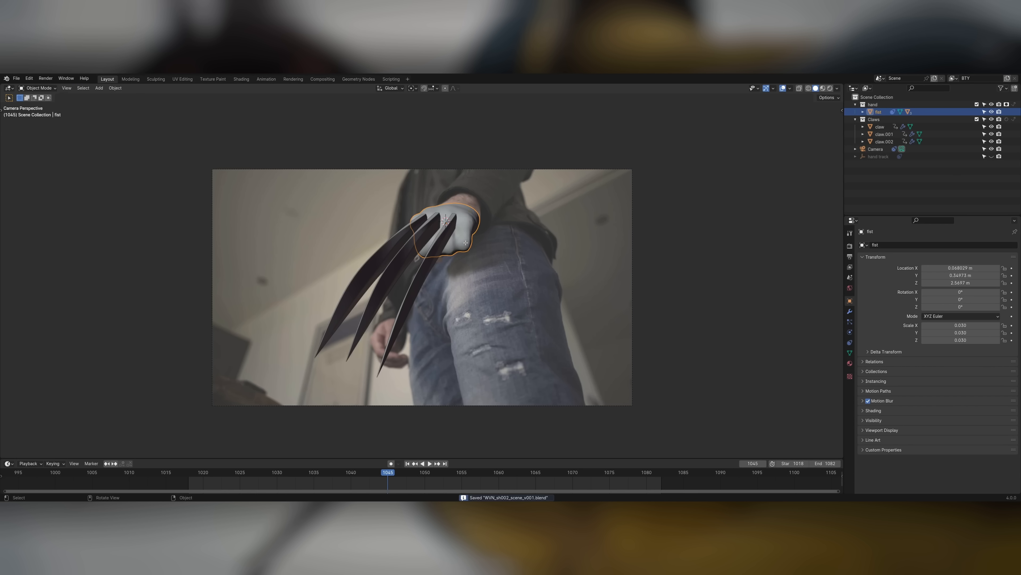
Unwrap all faces of the fist mesh with Project from View through the camera.
scroll(499, 209, "up", 3)
key("a")
key("u")
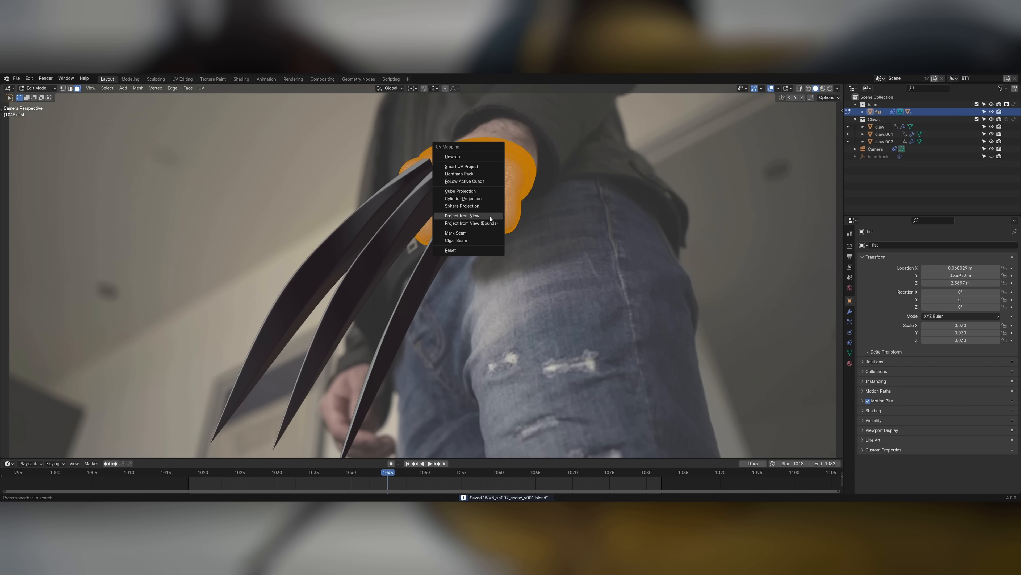
left_click(483, 216)
scroll(422, 270, "down", 3)
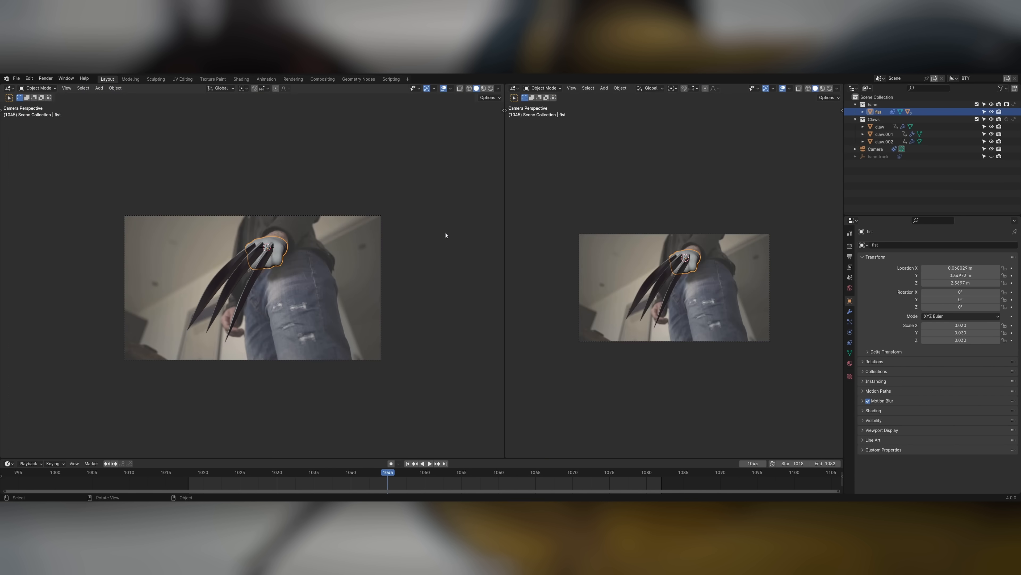
Preview the fist with its hand_clean.exr texture in rendered shading through the camera.
key("z")
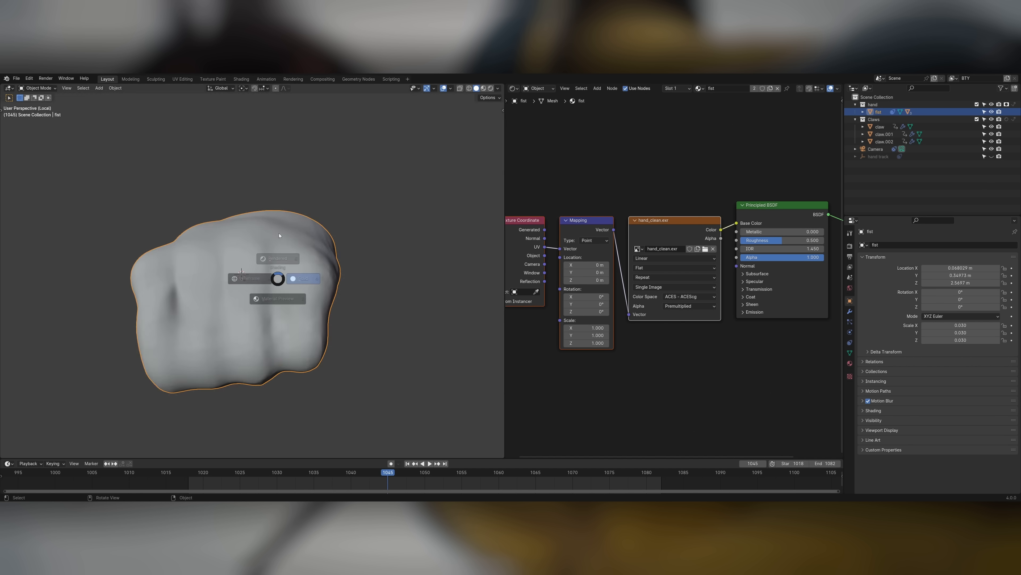
left_click(289, 275)
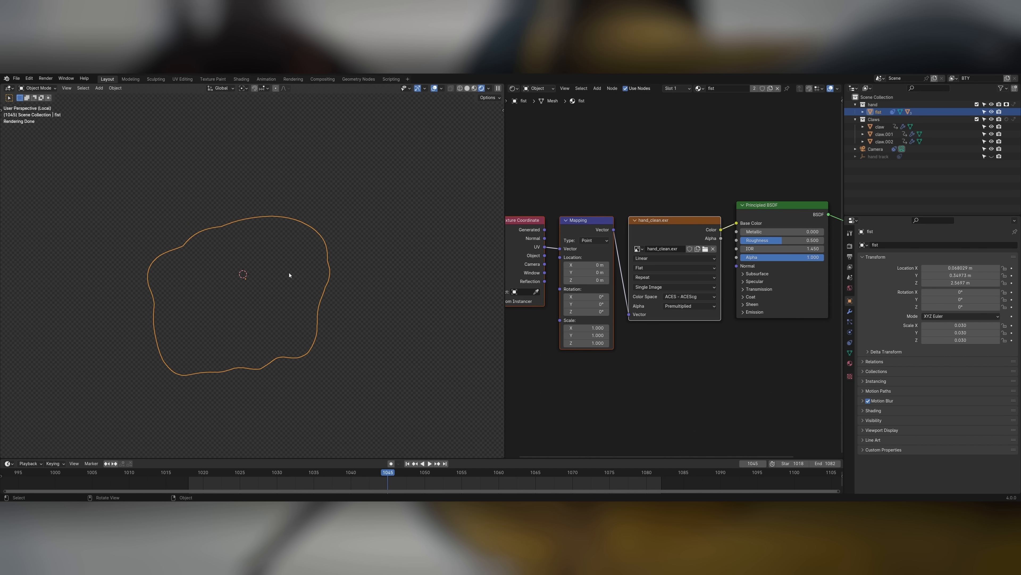
key("KP_0")
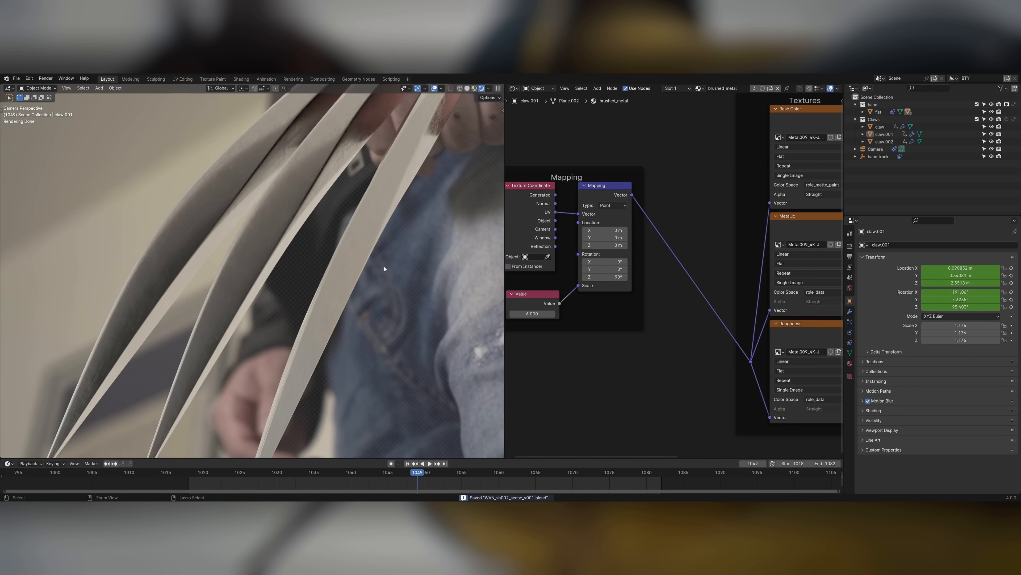
Make the fist object a shadow catcher.
middle_click_drag(355, 269, 311, 363, "shift")
middle_click_drag(311, 364, 361, 257, "ctrl")
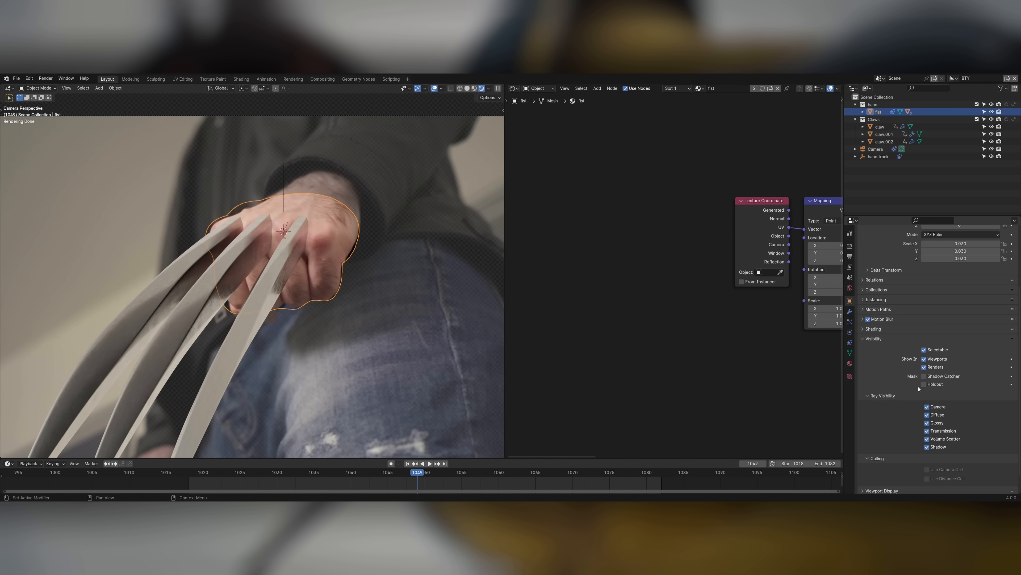
left_click(924, 376)
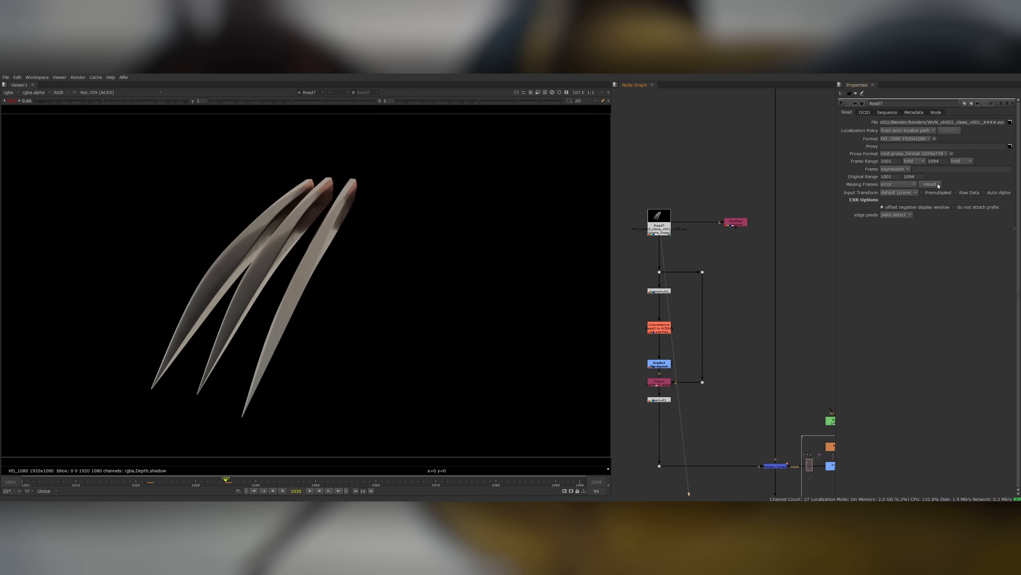
Merge the shuffled shadow pass over the plate with the multiply operation and view the full claw composite.
left_click(739, 223)
key("1")
middle_click_drag(745, 254, 702, 269)
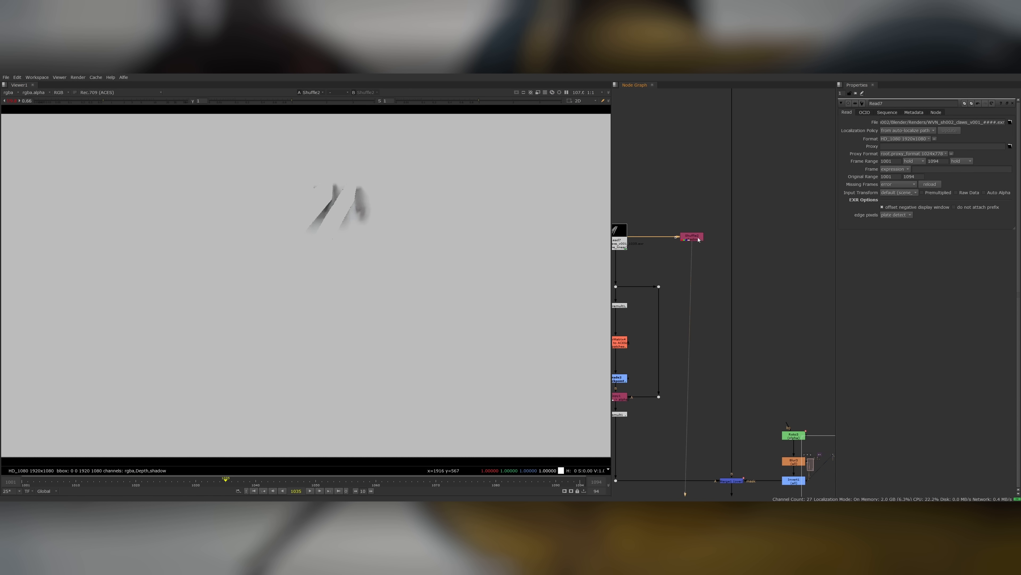
key("m")
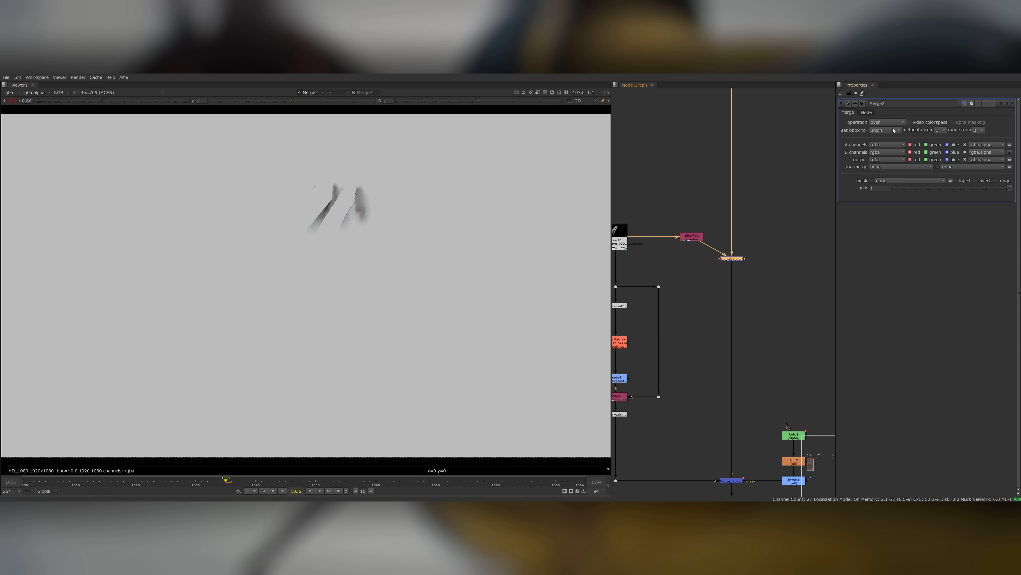
left_click(892, 122)
left_click(893, 226)
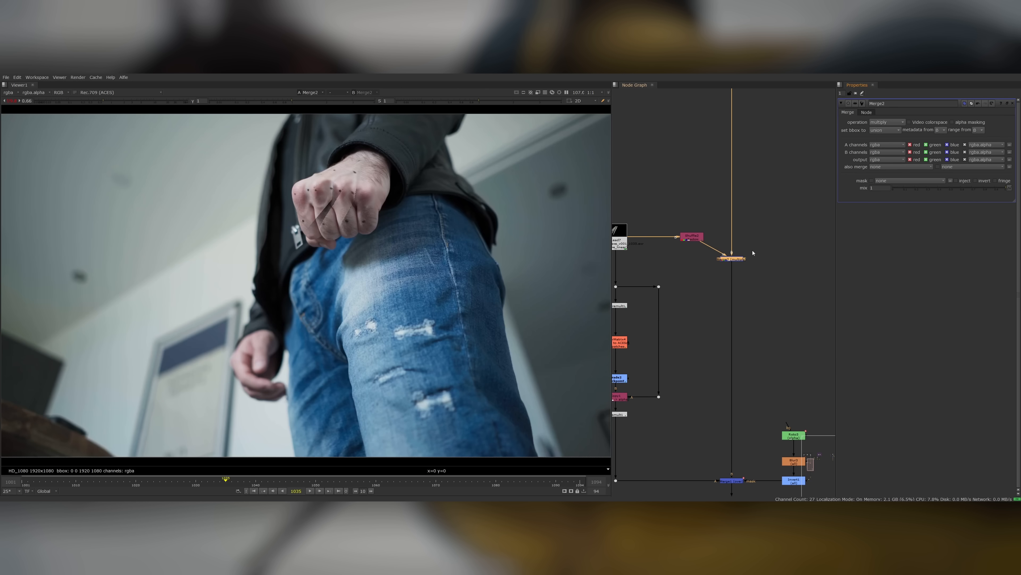
left_click(732, 481)
key("1")
left_click(700, 443)
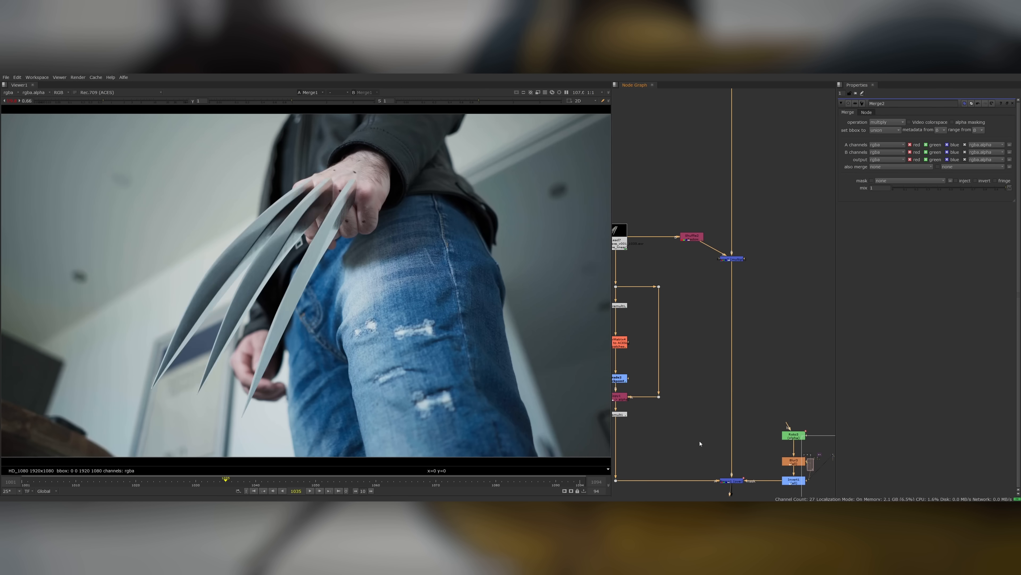
middle_click_drag(698, 477, 700, 383)
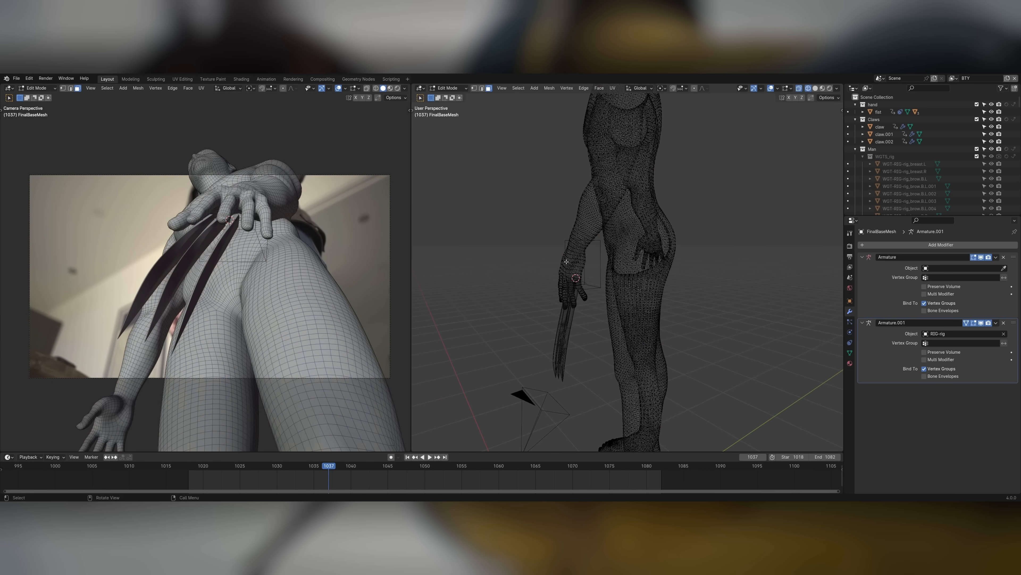
Remove the claw-bearing hand from the body mesh and project the clean plate onto it with a 16 by 9 UVProject aspect.
left_click_drag(573, 260, 587, 287)
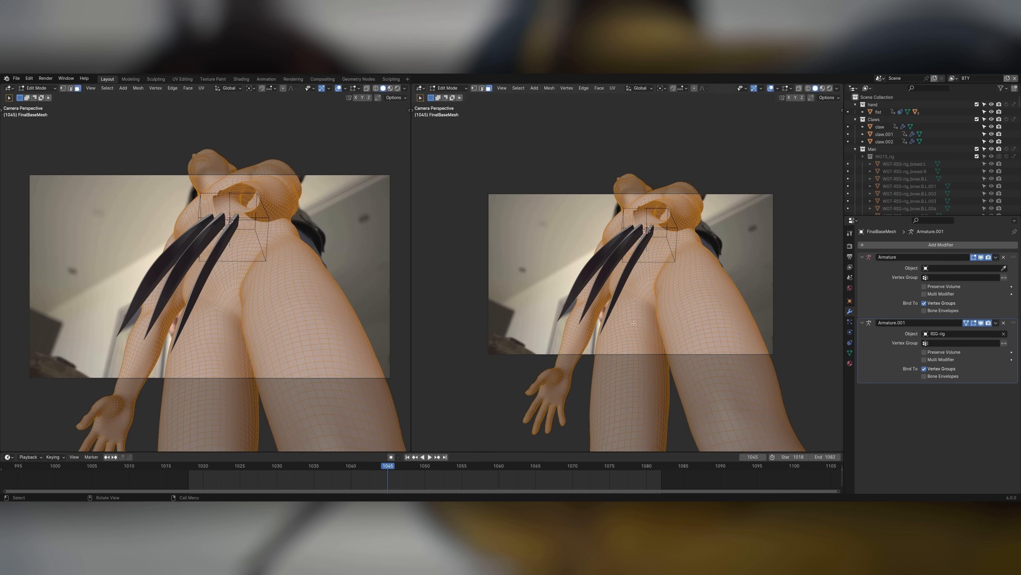
right_click(633, 324)
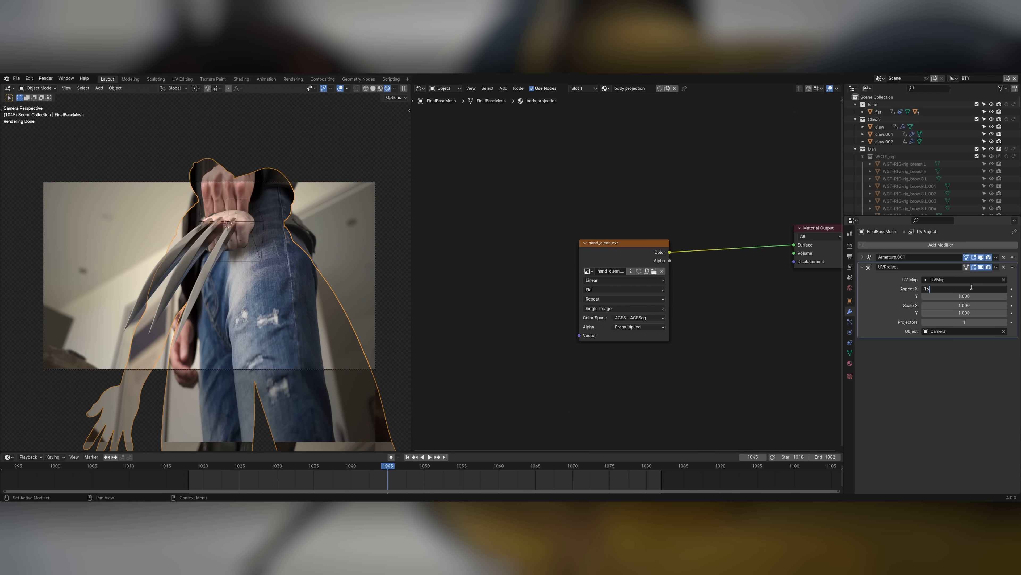
key("Return")
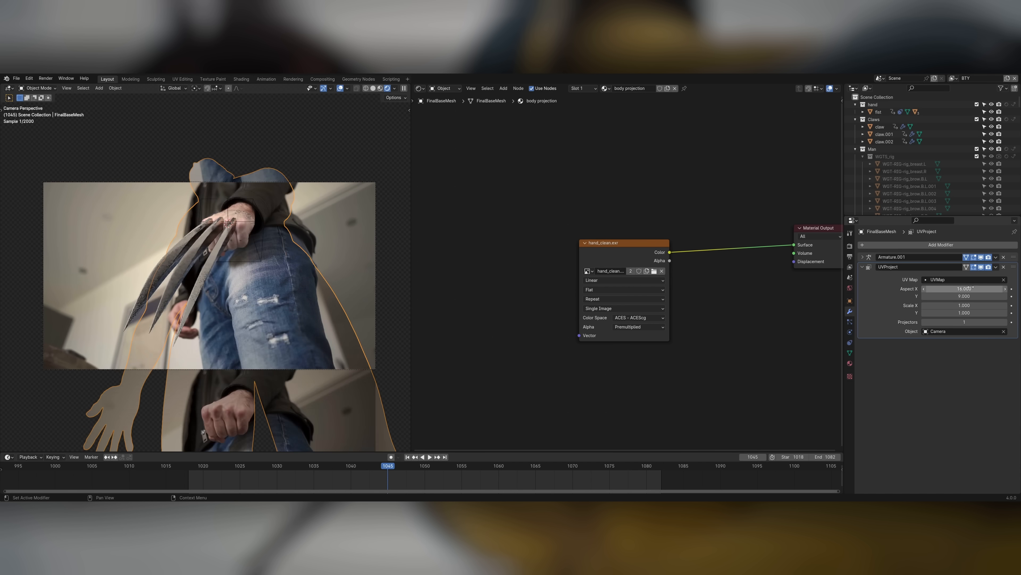
middle_click_drag(341, 302, 337, 307, "ctrl")
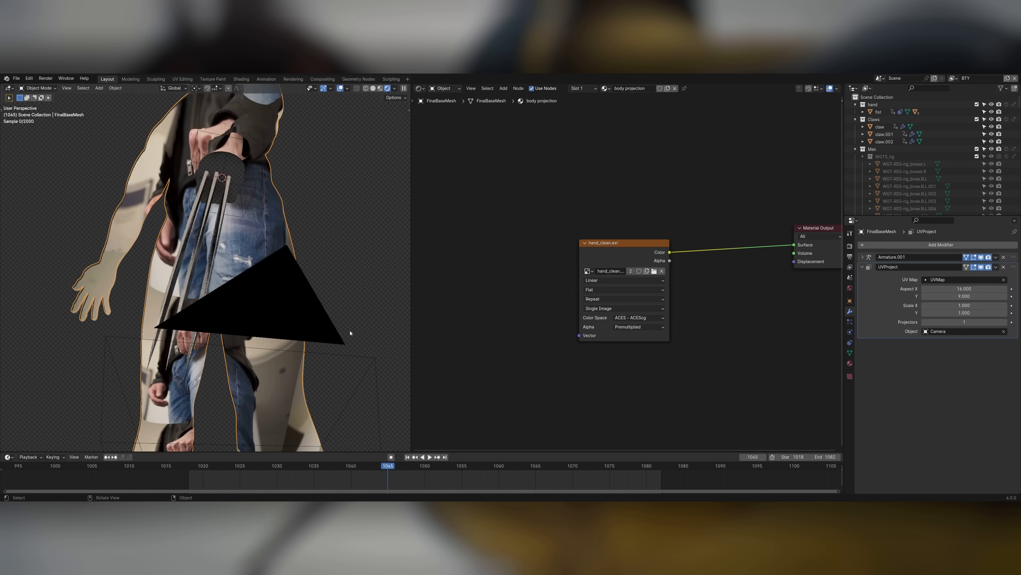
Collapse the claws collection and set the Body collection to indirect only.
left_click(214, 290)
left_click(855, 119)
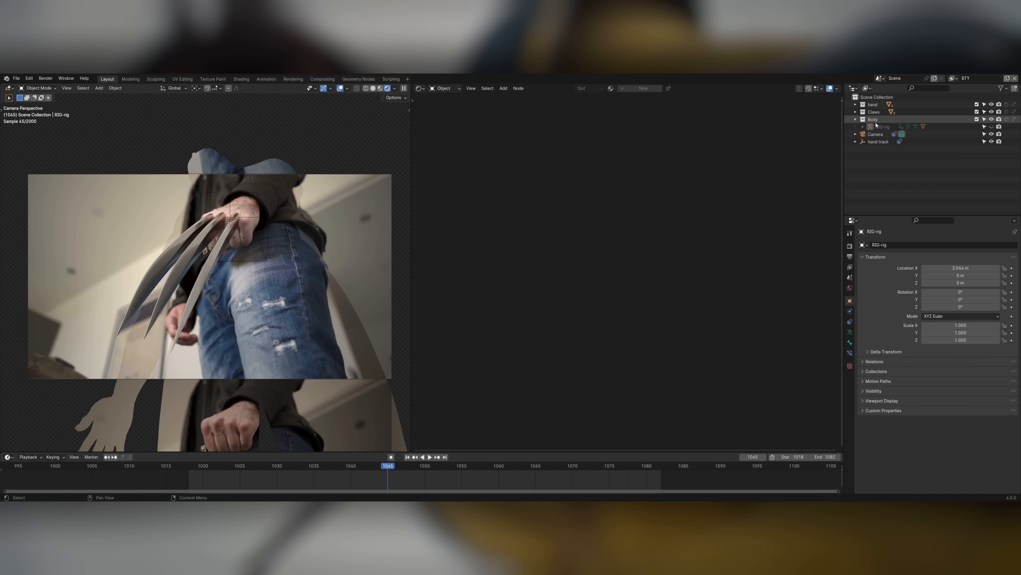
left_click(1014, 119)
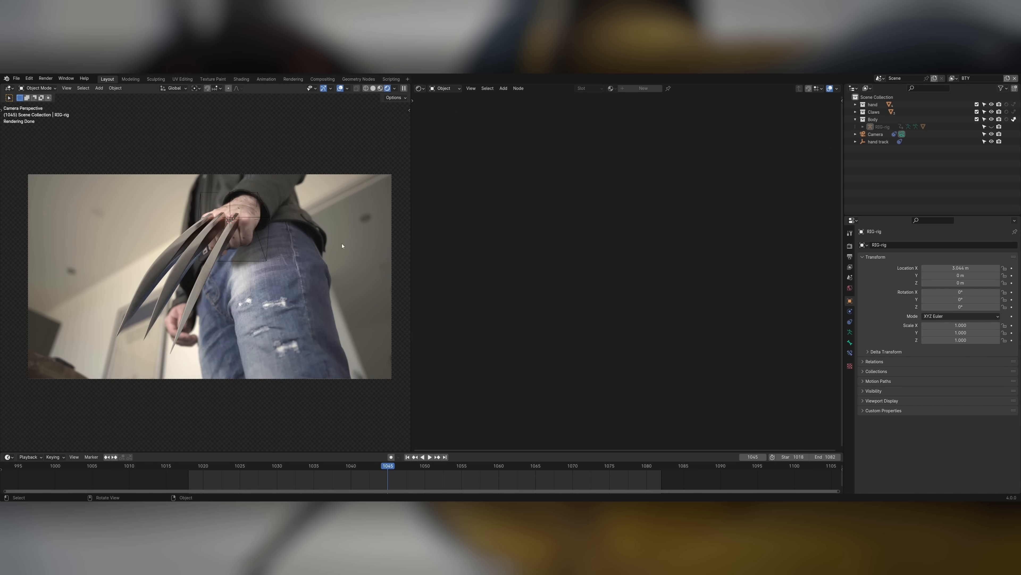
Examine the body's reflections on the claws without viewport overlays and select the body mesh.
key("shift+alt+z")
scroll(262, 242, "up", 1)
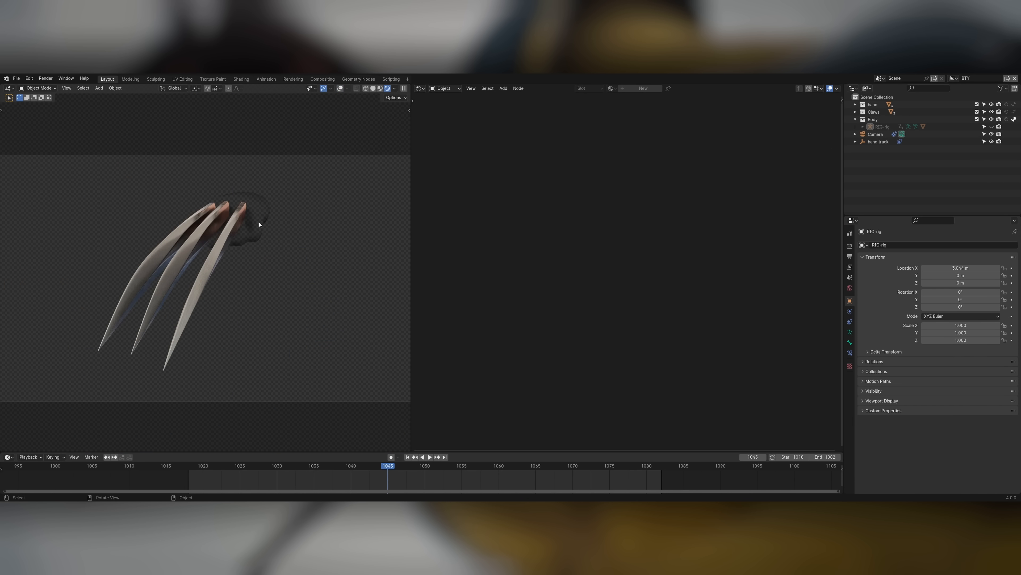
left_click(260, 224)
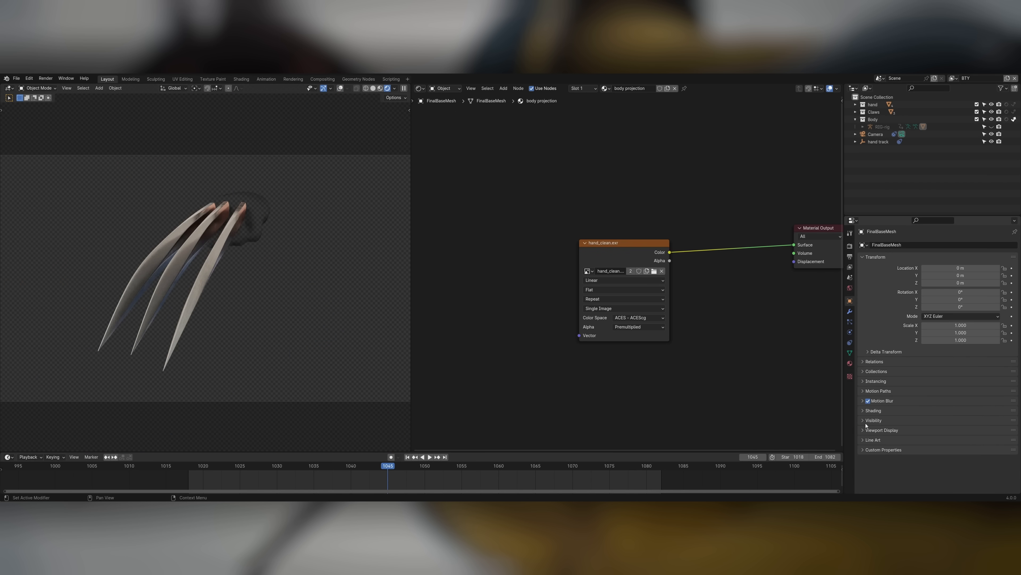
Duplicate the fist, rename the copy "shadow catcher" and move it into a new collection called "shadow catcher".
key("shift+d")
key("F2")
type("shadow catcher")
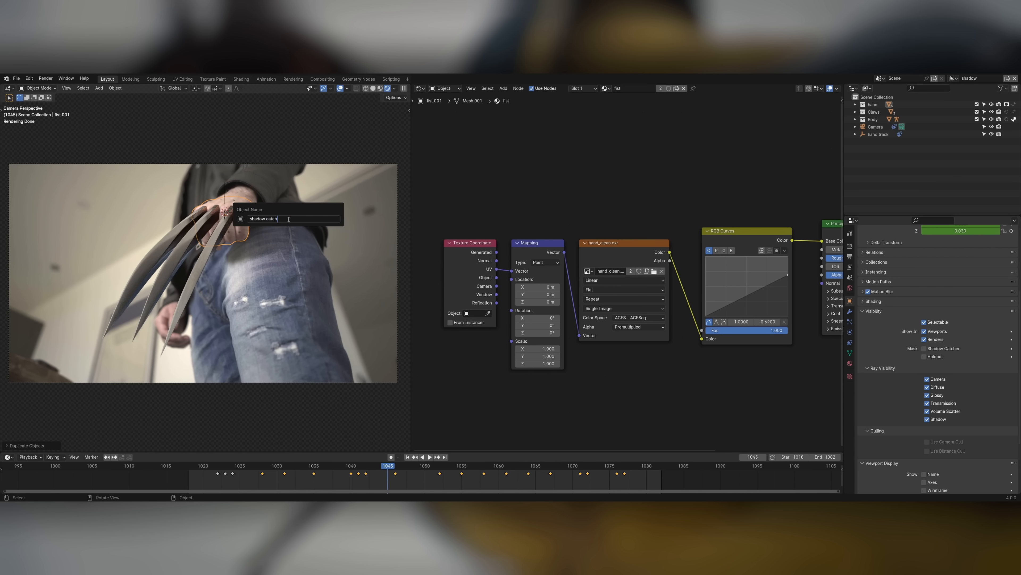
key("Return")
key("m")
left_click(326, 229)
type("shadow catcher")
key("Return")
key("Return")
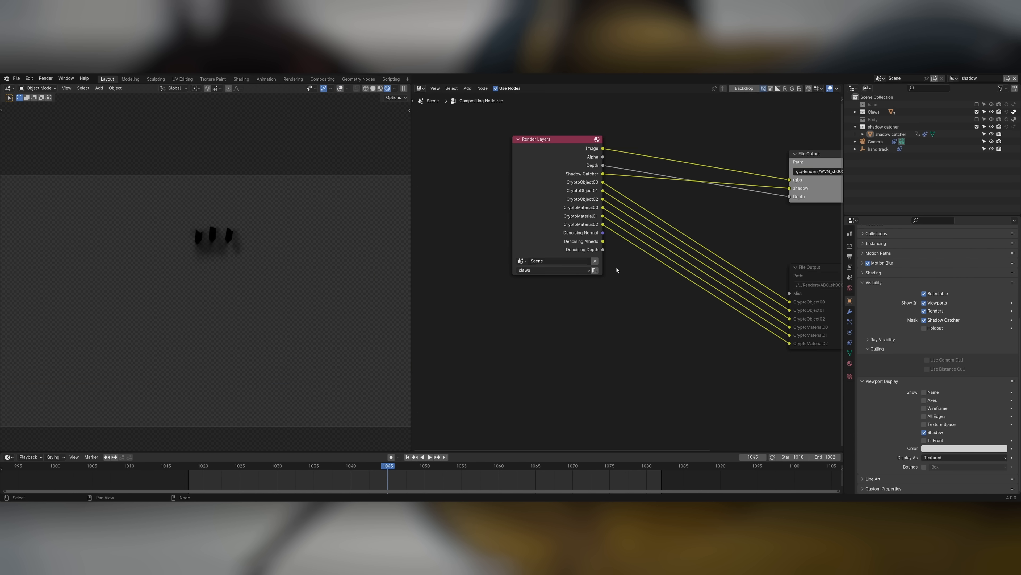
Duplicate the compositor's Render Layers and File Output nodes and disable the Cryptomatte passes of the view layer.
scroll(563, 261, "down", 2)
left_click_drag(450, 185, 615, 322)
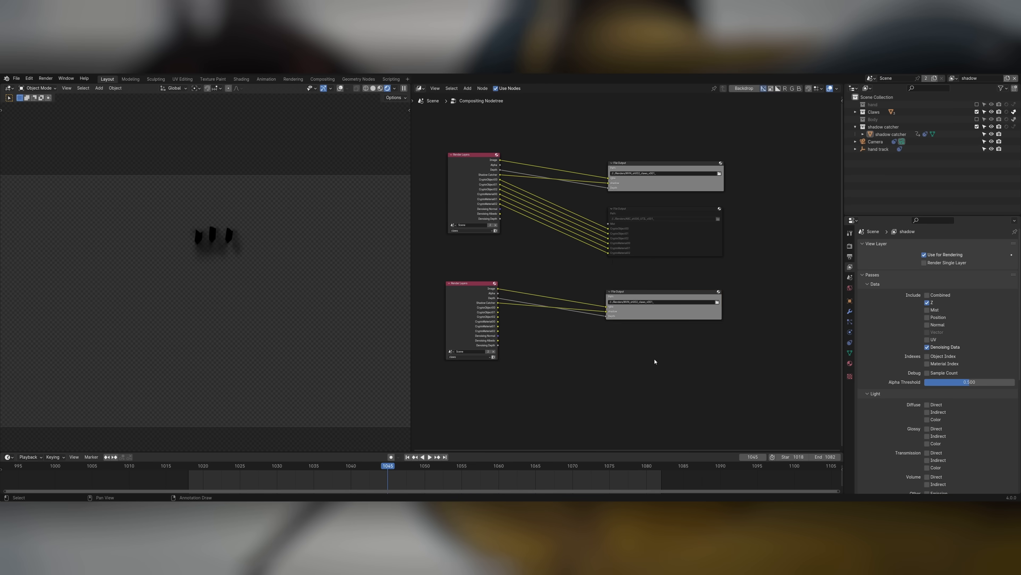
scroll(654, 358, "up", 2)
scroll(931, 420, "down", 7)
left_click_drag(931, 422, 931, 415)
Place the duplicated Render Layers and File Output nodes beneath the originals and check the copied output's layer inputs.
middle_click_drag(603, 242, 637, 260)
left_click_drag(475, 305, 477, 255)
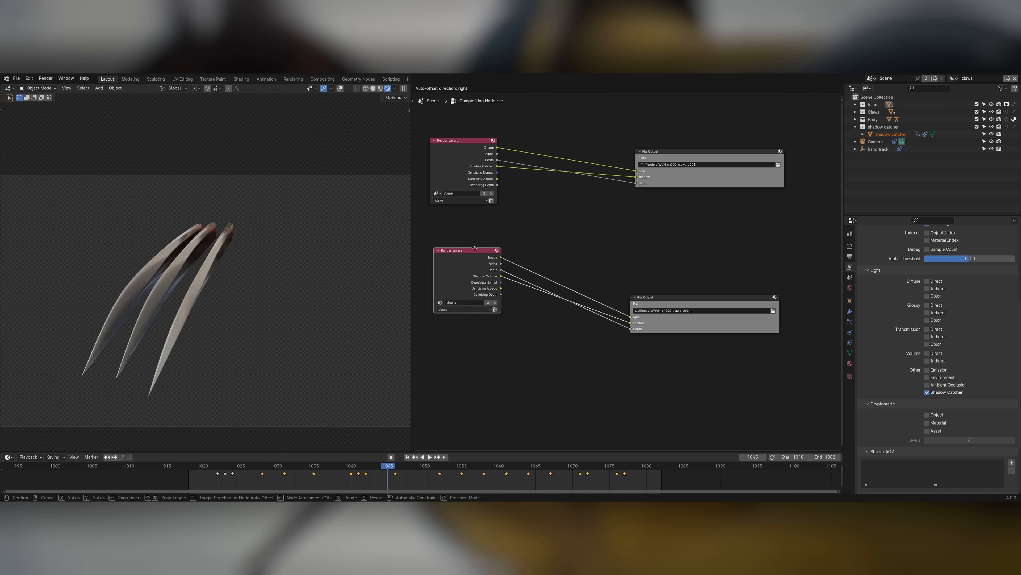
left_click_drag(687, 298, 689, 254)
key("n")
left_click(737, 142)
left_click(775, 154)
left_click_drag(804, 192, 805, 208)
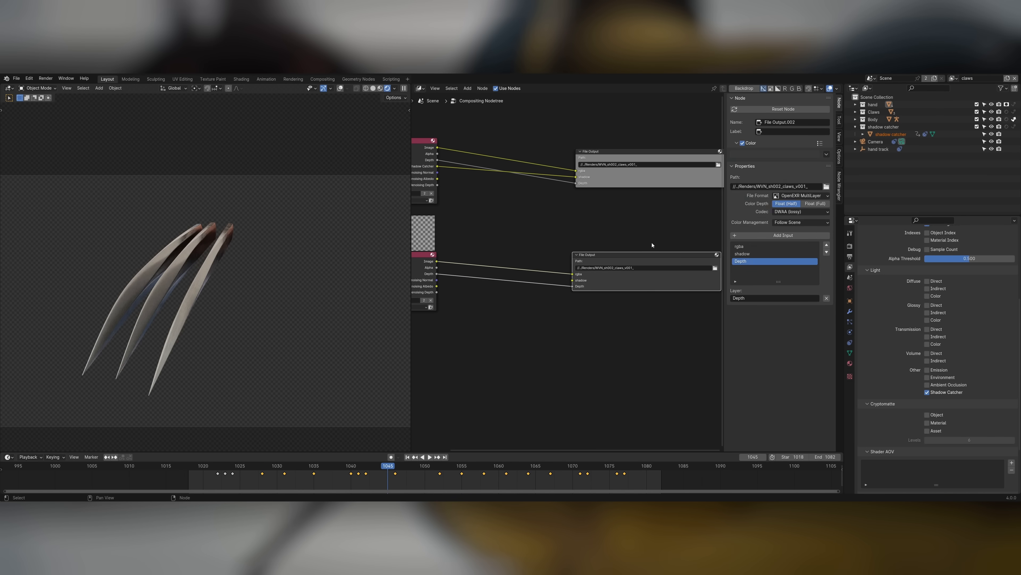
key("n")
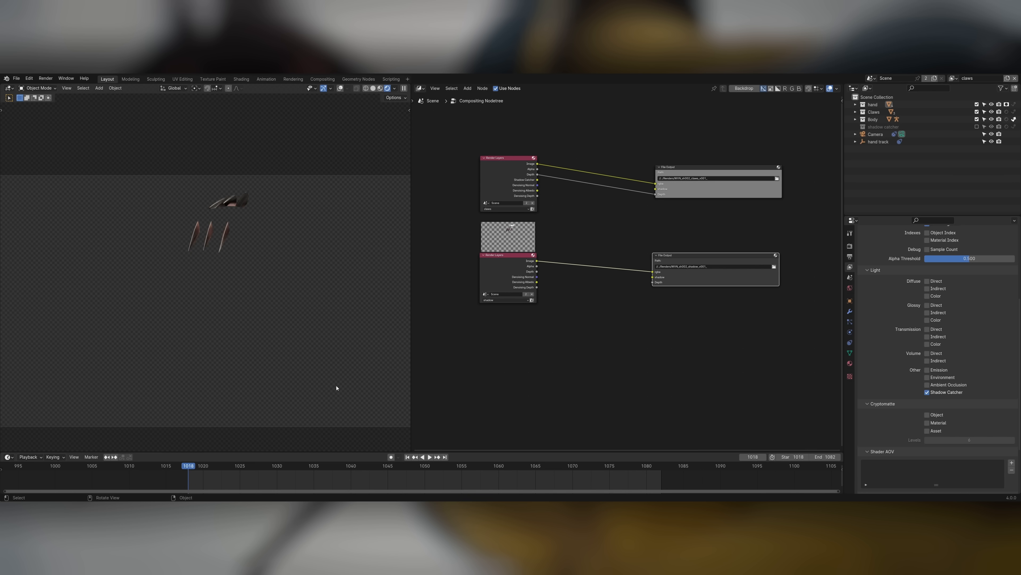
Render the full animation with the separate claws and shadow layers.
key("z")
scroll(324, 385, "down", 2)
key("shift+alt+z")
key("ctrl+F12")
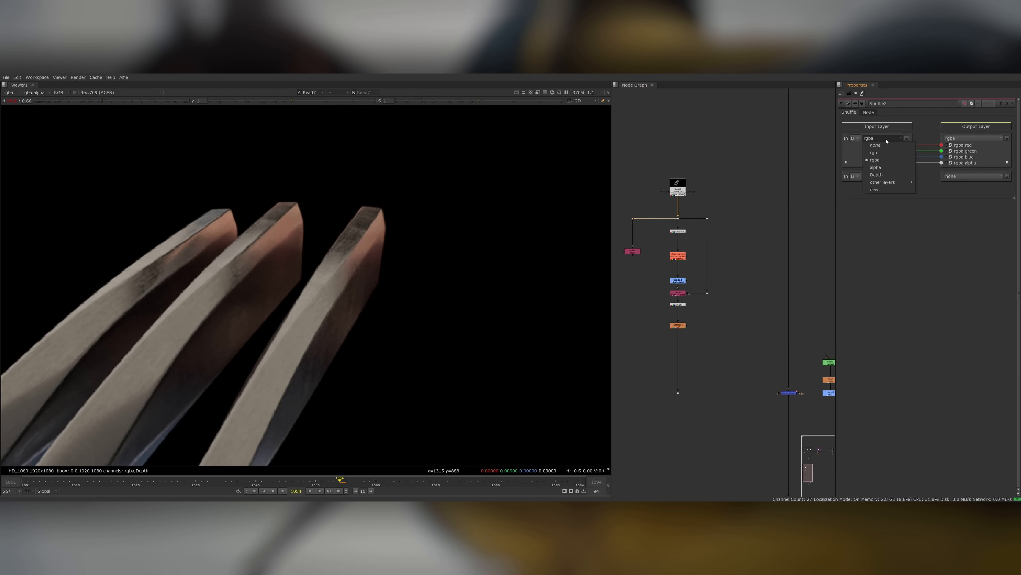
In Nuke, add a ColourEdge node below the claws' depth shuffle and route the render into its matte input through dots.
key("1")
key("Tab")
type("col")
left_click_drag(672, 226, 664, 235)
middle_click_drag(660, 246, 670, 246)
left_click_drag(641, 270, 644, 265)
left_click(644, 236, "ctrl")
middle_click_drag(645, 237, 674, 237)
left_click_drag(665, 259, 642, 246, "ctrl")
left_click_drag(659, 251, 648, 237, "ctrl")
Adjust the ColourEdge Grow Texture and Shrink Matte values to clean up the depth edges.
left_click(916, 150)
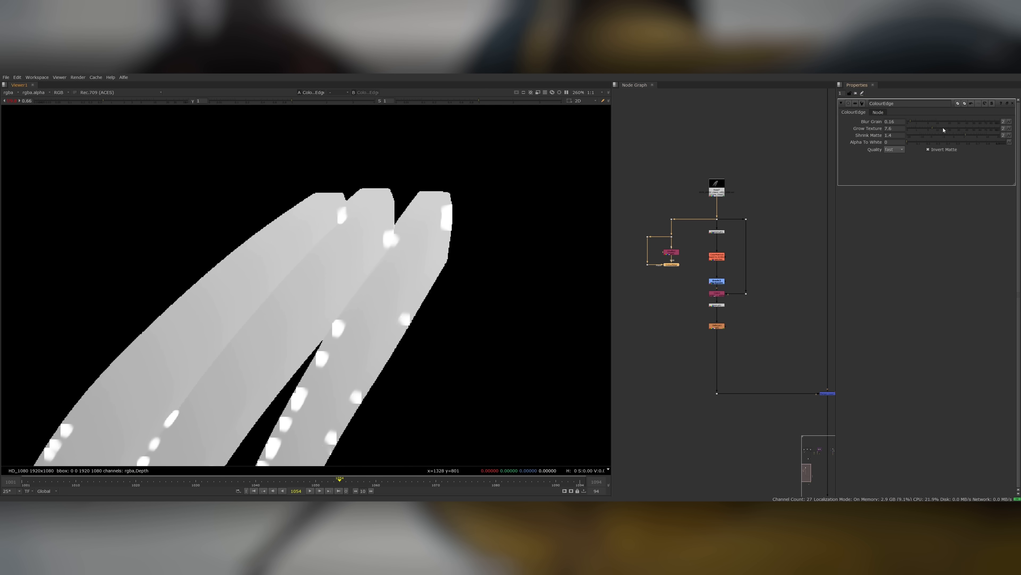
left_click_drag(944, 129, 973, 136)
key("Return")
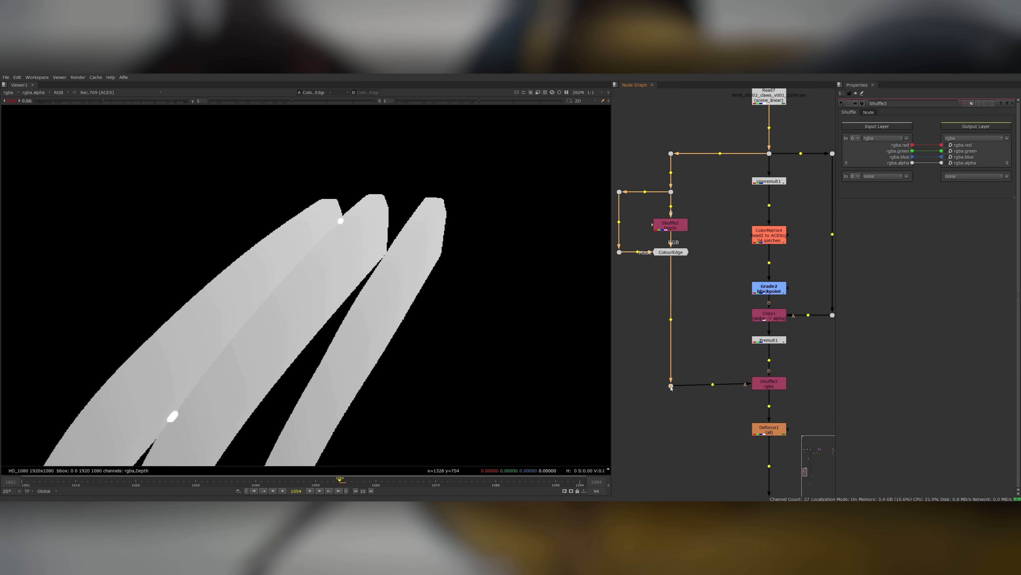
Feed the extended depth into input A of the Shuffle below the Premult and route rgba.red into depth.Z.
left_click_drag(670, 388, 671, 383, "ctrl")
left_click(769, 383)
key("1")
left_click(855, 139)
left_click(854, 146)
left_click(888, 138)
left_click(968, 138)
left_click(967, 175)
Switch between the claws' colour and depth layers to examine the shuffled depth channel.
scroll(443, 356, "down", 2)
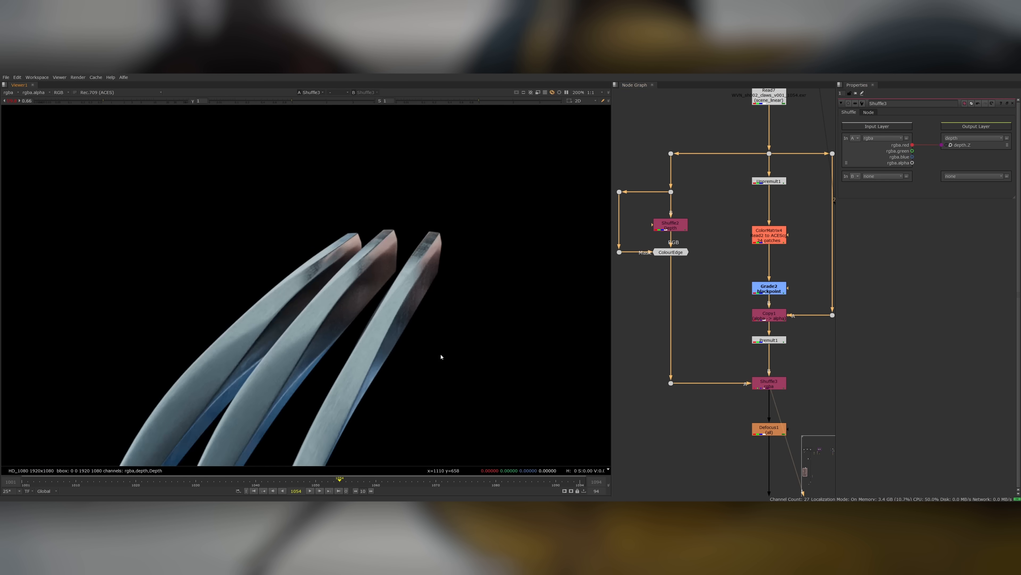
key("f")
key("alt+q")
left_click(742, 377)
key("Page_Up")
key("Page_Up")
key("Page_Down")
key("Page_Down")
key("Page_Up")
key("Page_Down")
key("Page_Up")
key("Page_Up")
Make room above the Defocus node and add a Bokeh node after the depth shuffle.
middle_click_drag(776, 432, 755, 358)
left_click_drag(755, 360, 755, 425)
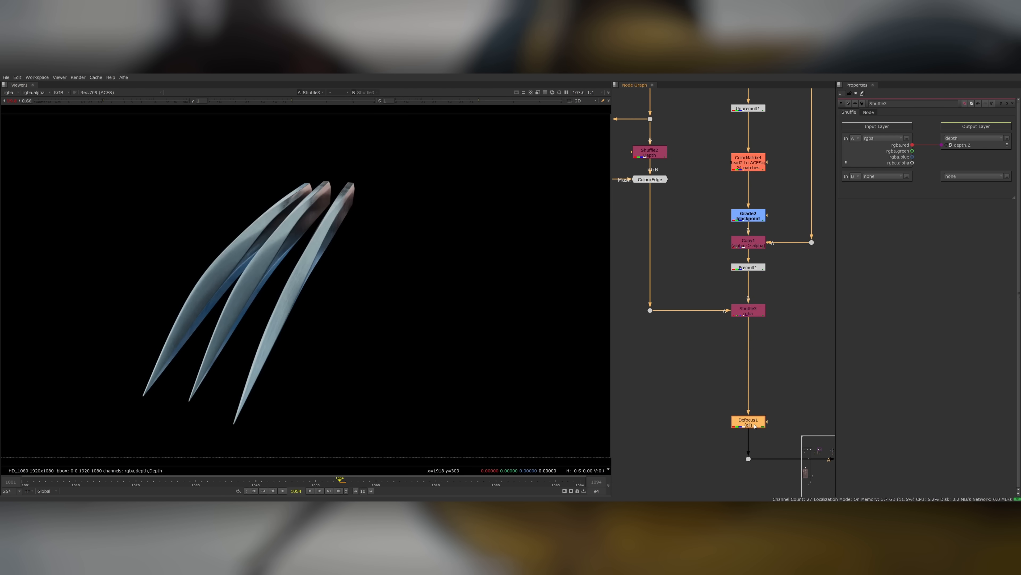
key("shift+b")
key("alt+q")
left_click(547, 339)
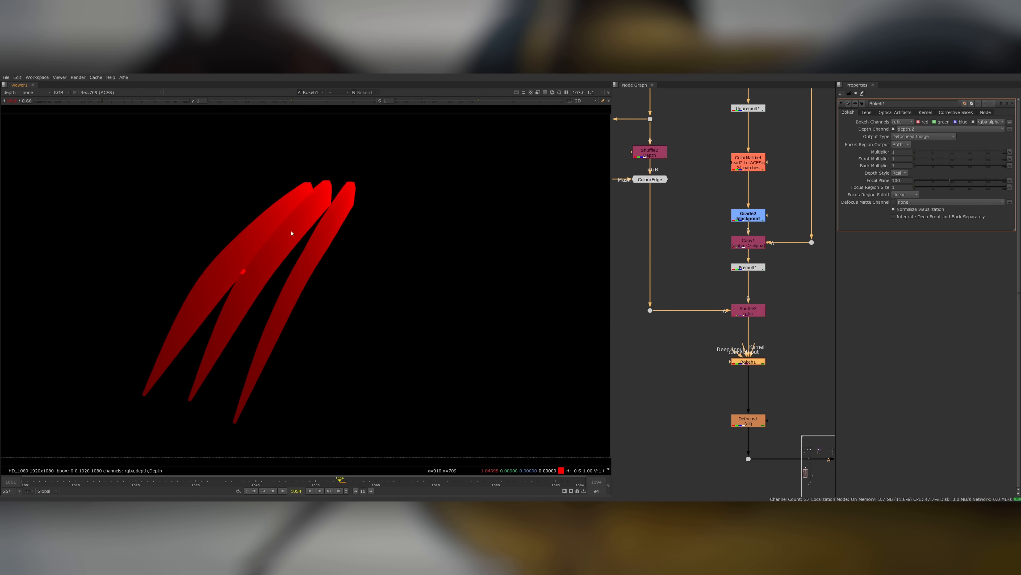
Visualize the Bokeh node's focal distance and set its focal plane to 1.42.
key("Page_Up")
left_click(925, 151)
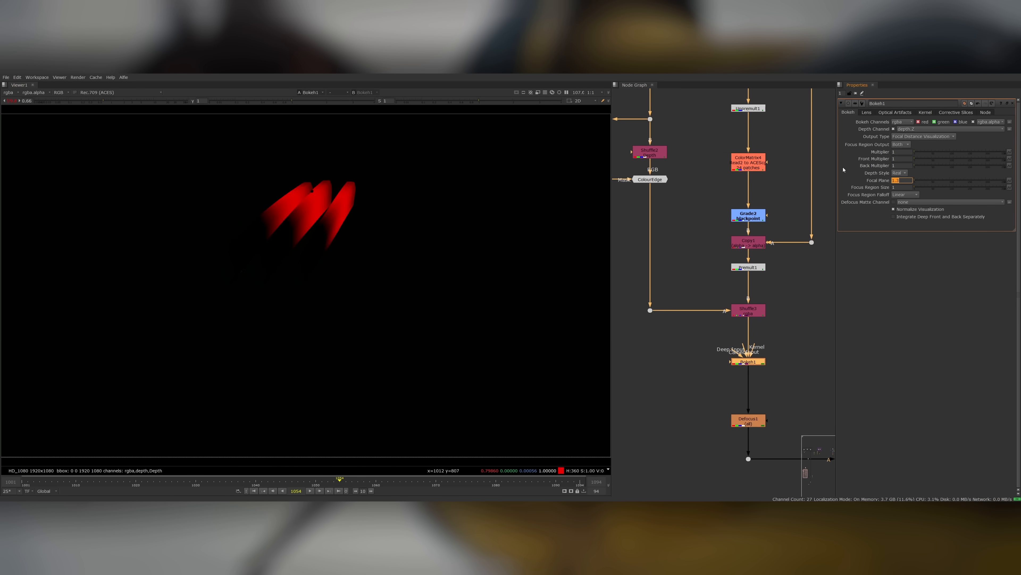
type("1.42")
key("Tab")
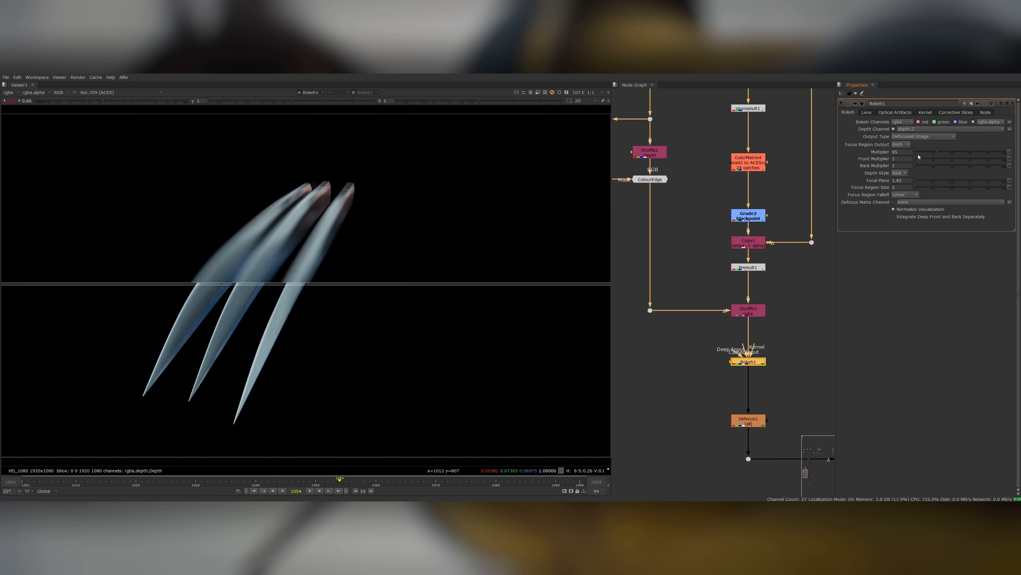
Lower the Bokeh multiplier to 6 for a subtler defocus on the claws.
scroll(303, 357, "up", 3)
left_click(918, 153)
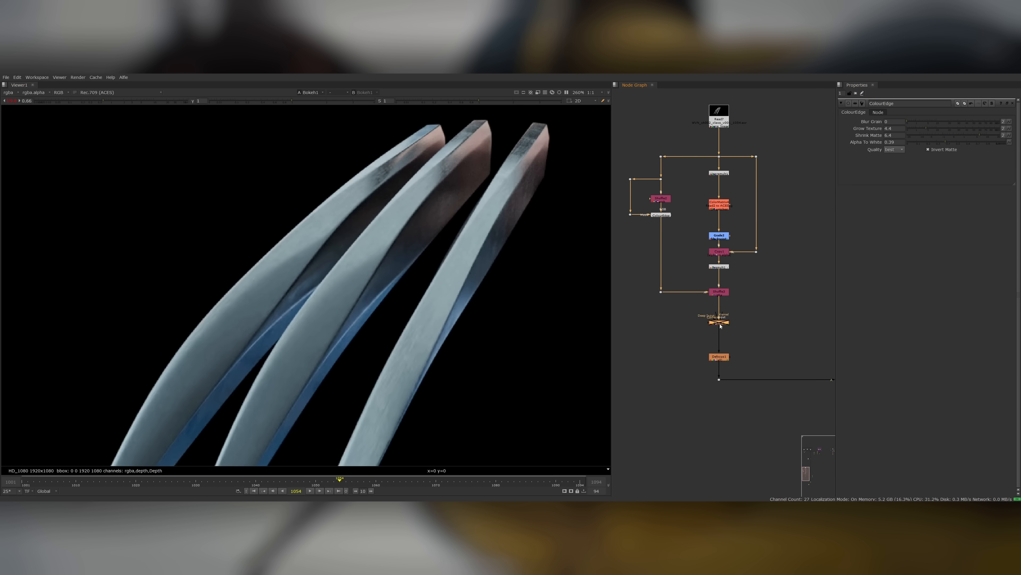
left_click(719, 322)
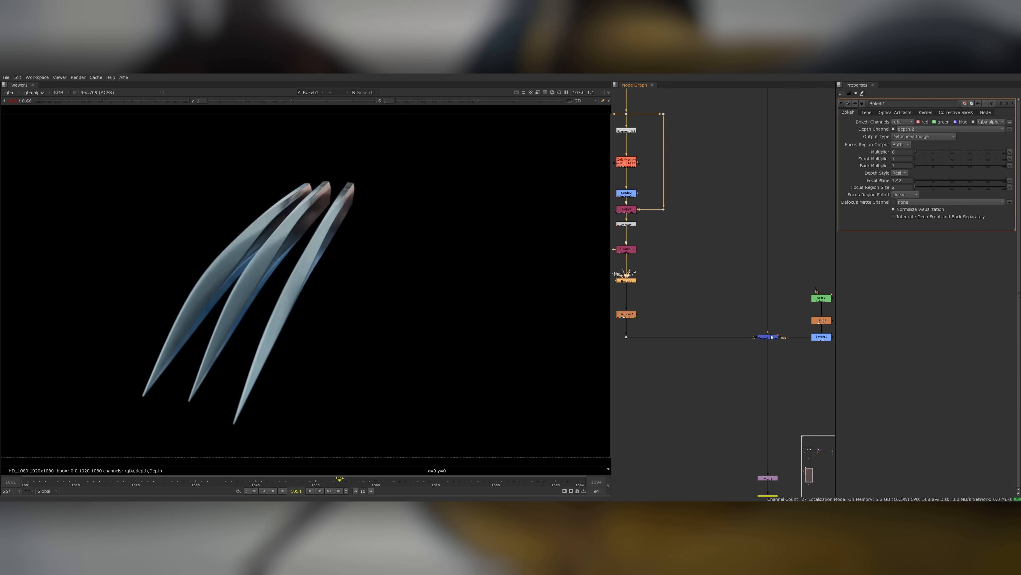
View the claws merged over the plate and vary the viewer exposure to examine their brightness.
left_click(772, 337)
key("1")
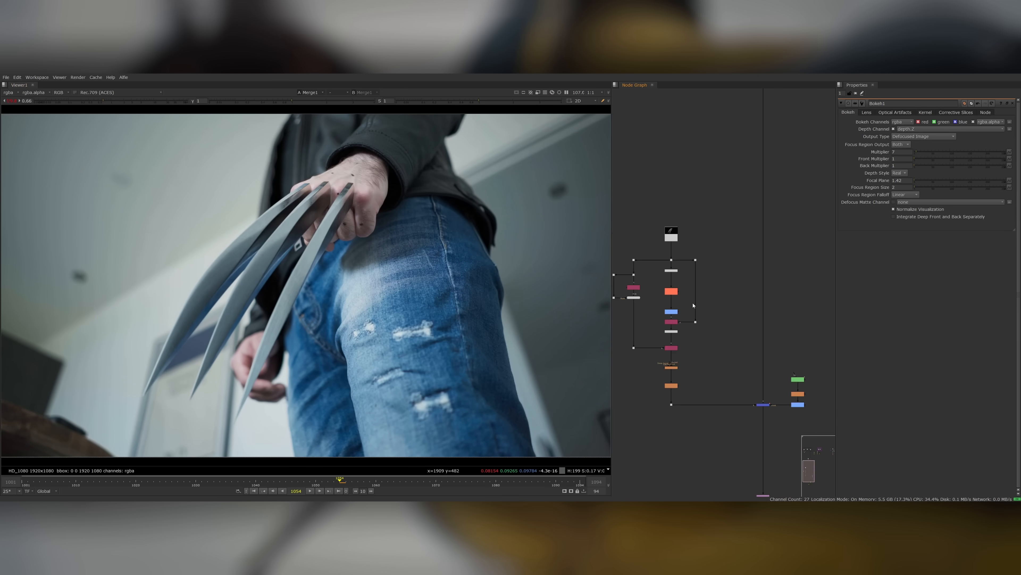
scroll(671, 316, "up", 2)
left_click(668, 313)
left_click_drag(104, 102, 179, 102)
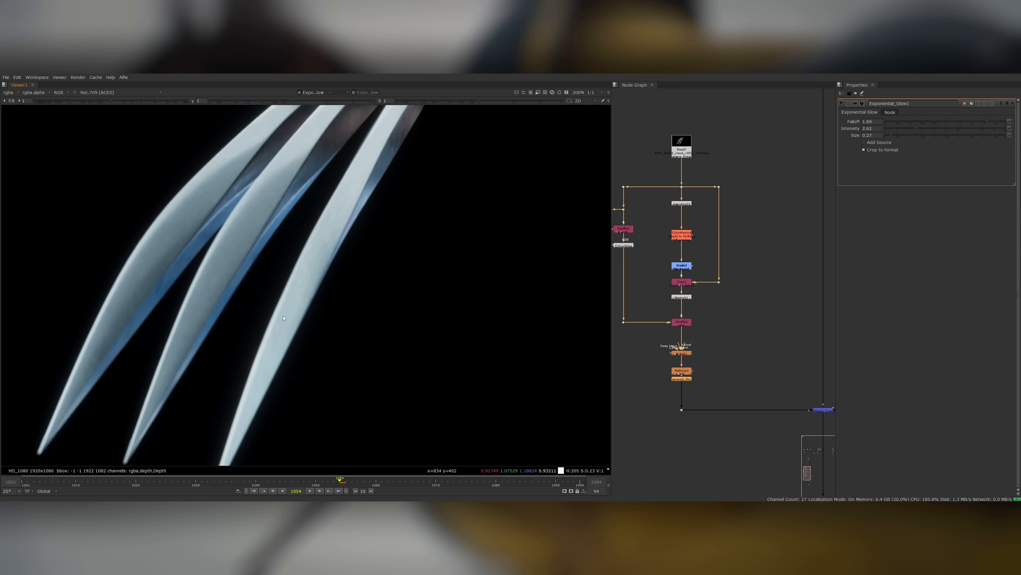
Merge the exponential glow with the defocused claws and choose the merge operation.
key("m")
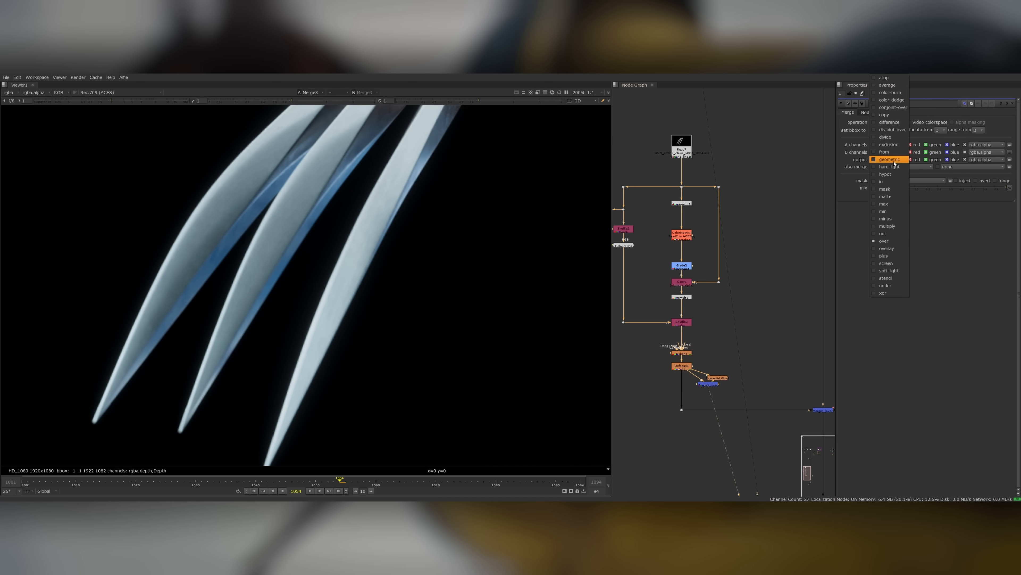
left_click(886, 218)
left_click_drag(708, 384, 703, 389)
Reduce the Exponential Glow's size, falloff and intensity.
double_click(718, 378)
left_click_drag(907, 136, 888, 136)
left_click_drag(1005, 122, 961, 121)
left_click_drag(959, 129, 939, 130)
left_click_drag(939, 131, 943, 130)
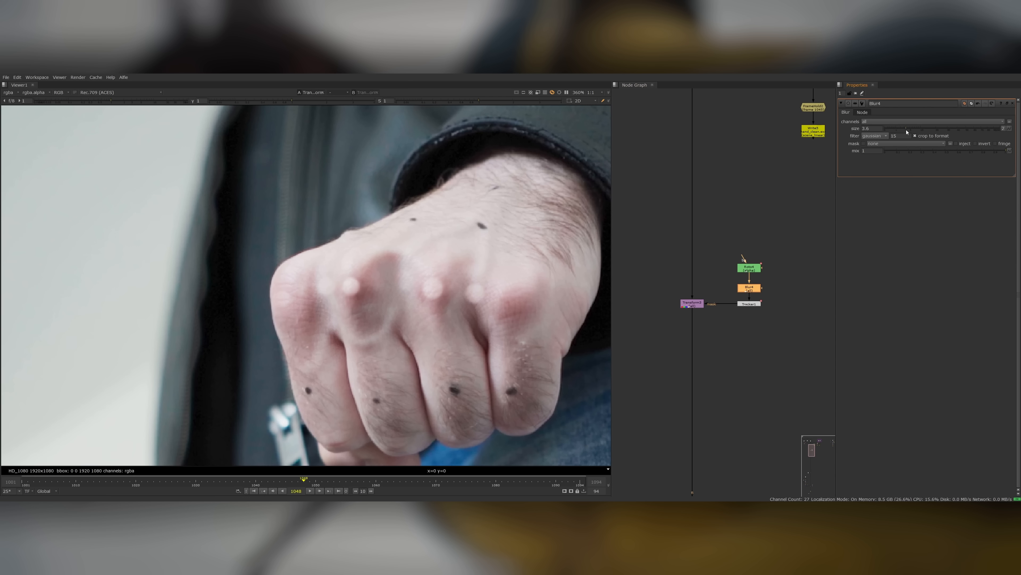
Add a Grade node to the masked knuckle transform.
key("g")
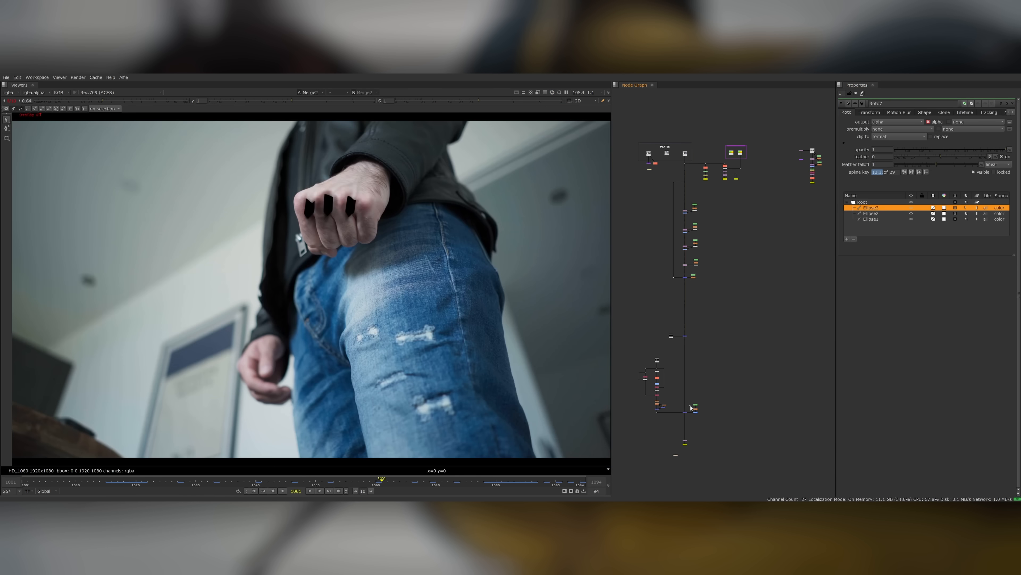
scroll(662, 459, "up", 4)
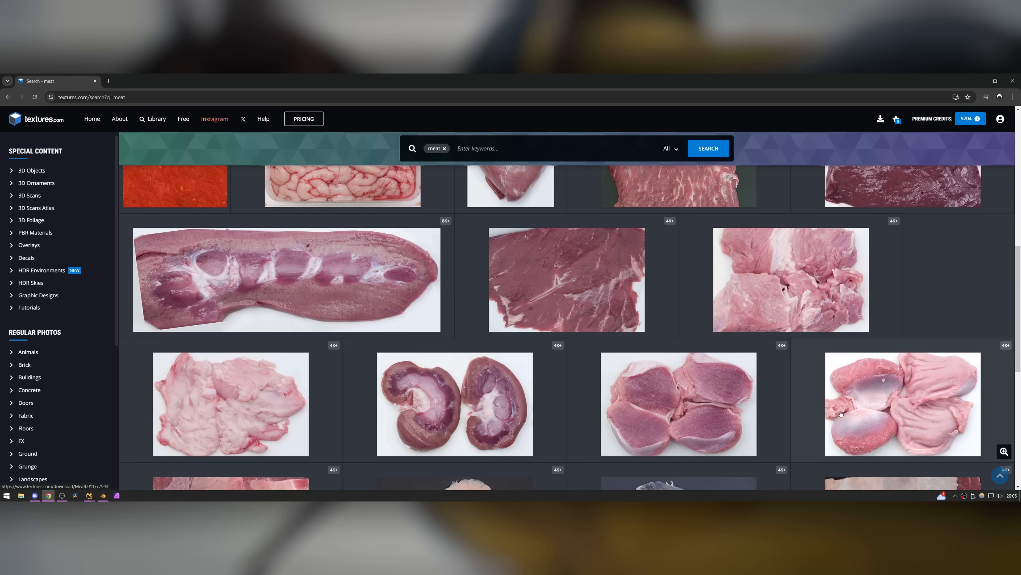
Pick the long raw meat photo on textures.com and refine its premultiplied wound patch in Nuke.
left_click(437, 322)
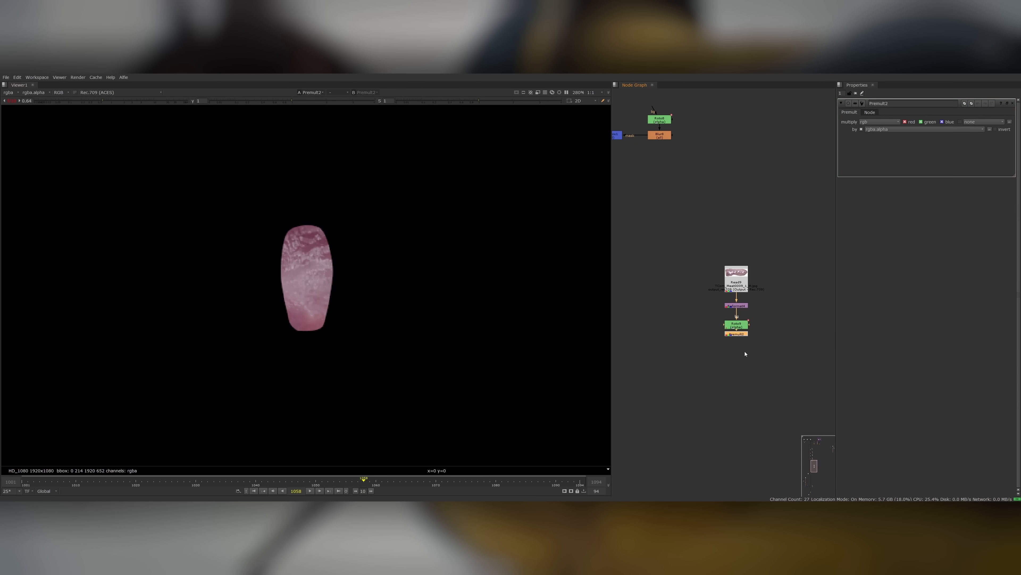
left_click(881, 121)
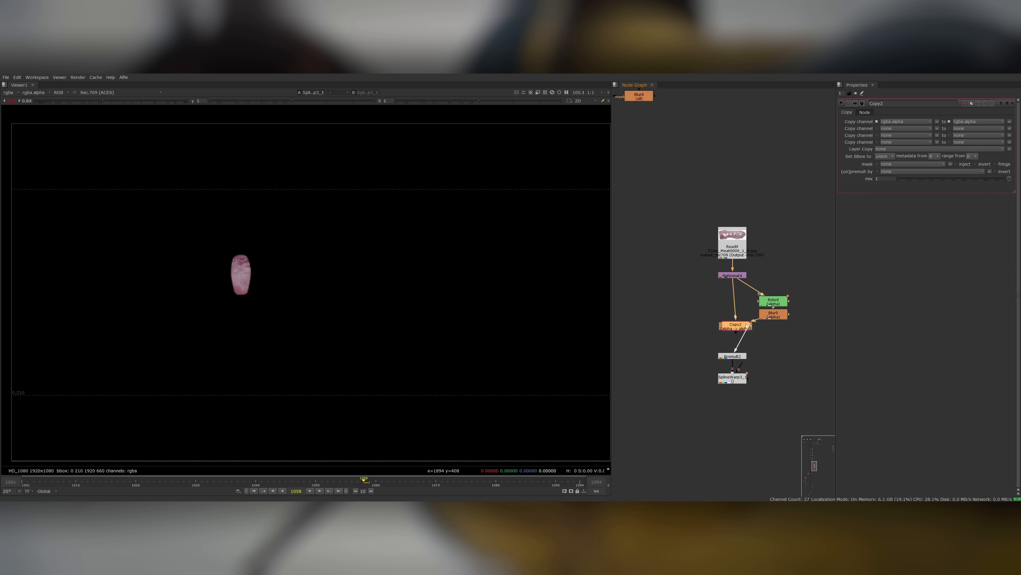
double_click(737, 304)
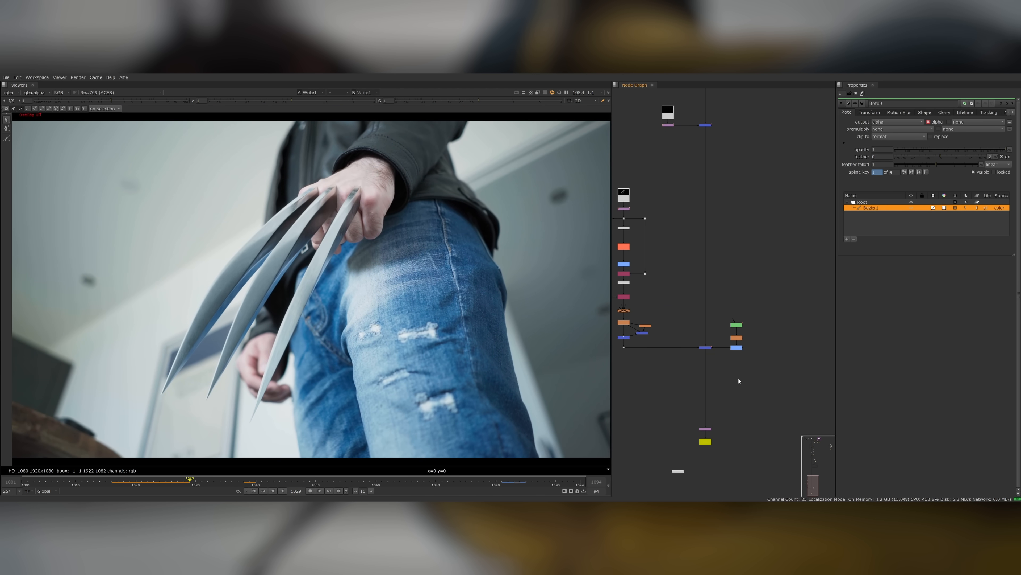
Return to the early frames of the shot and review the claw composite.
left_click(76, 481)
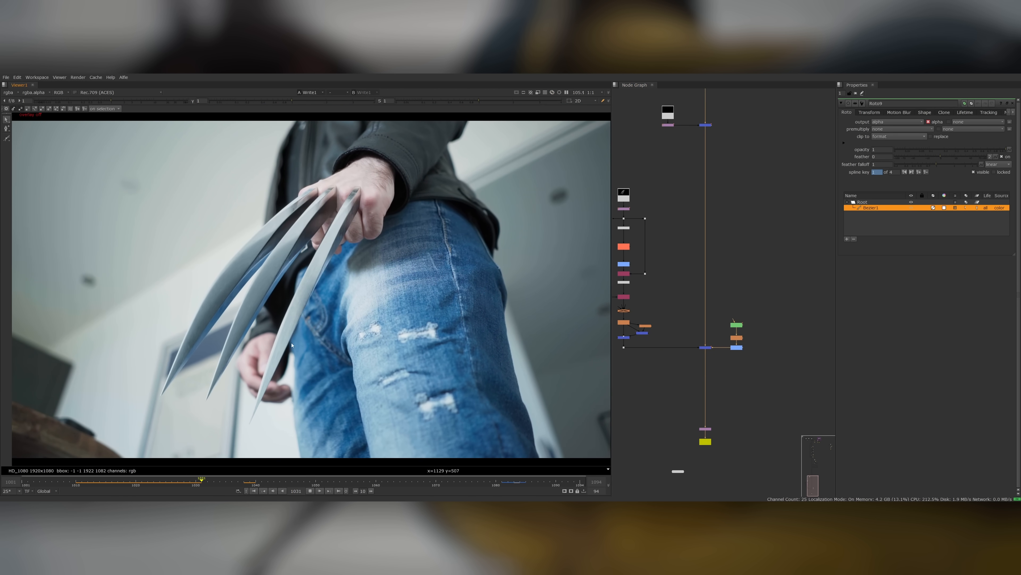
left_click(45, 482)
left_click(26, 482)
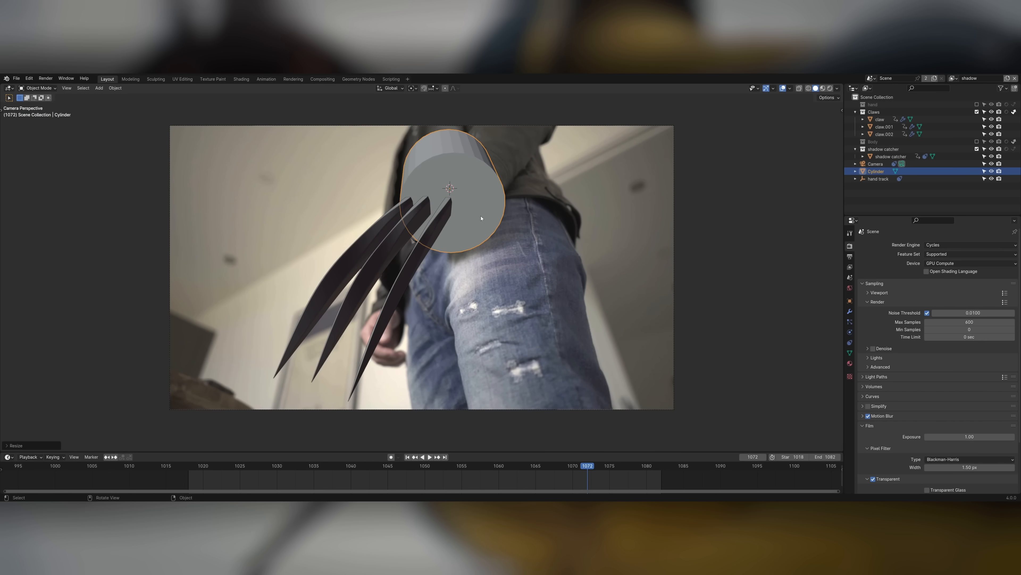
In Blender, scale the cylinder along Y and Z and rotate it to match the leg in the plate.
key("s")
key("y")
left_click(611, 334)
key("s")
key("z")
right_click(472, 306)
left_click(471, 305)
key("r")
left_click(585, 309)
Rename the cylinder "Leg" and move it into a new collection named "Leg".
key("F2")
type("Leg")
key("Return")
key("m")
left_click(585, 309)
double_click(590, 326)
type("Leg")
key("Return")
key("Return")
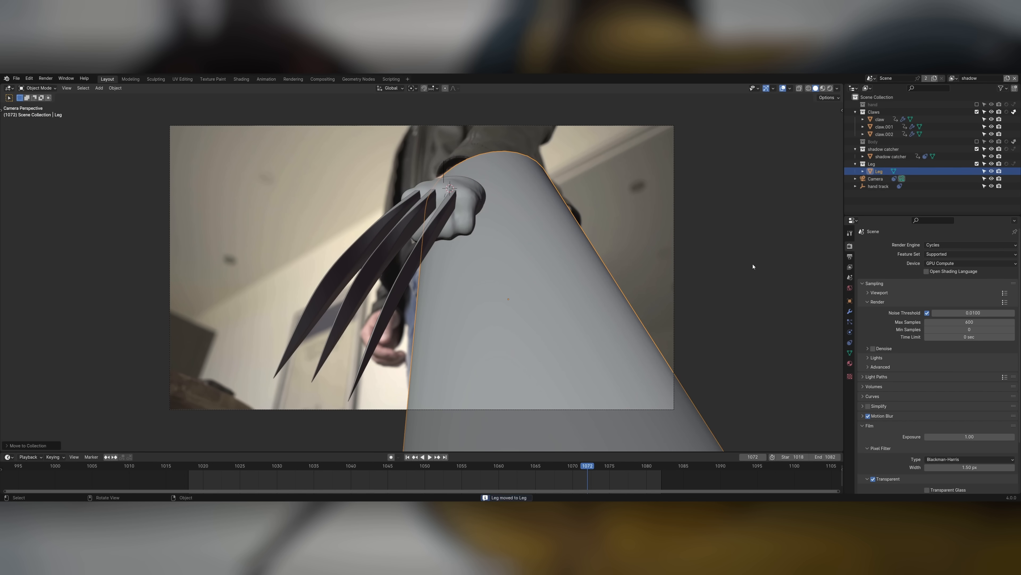
Exclude the Leg collection from the shadow view layer and check the rendered claw shadows on the leg across frames.
left_click(977, 164)
key("z")
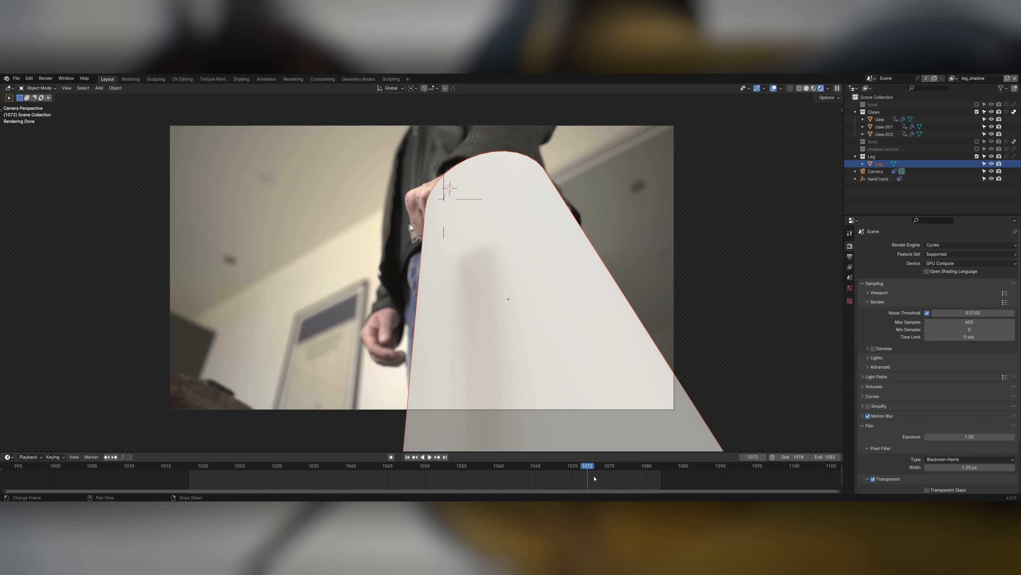
left_click_drag(594, 479, 319, 479)
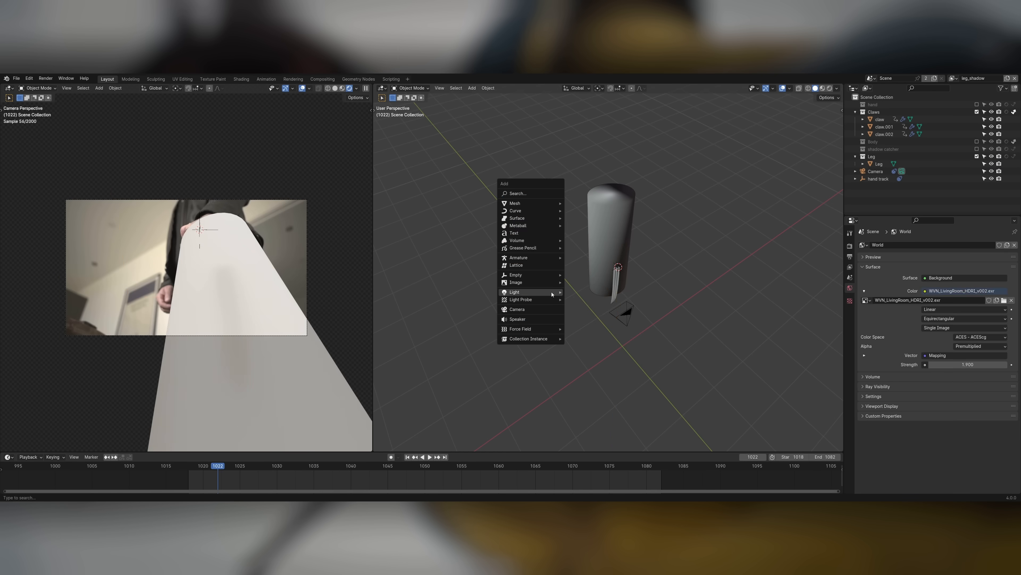
Add an area light and position it from the top view.
mouse_move(552, 294)
left_click(580, 315)
key("KP_7")
key("g")
left_click(595, 415)
Rotate the area light 90° about X, aim it at the leg, and stretch it vertically.
key("r")
key("x")
key("9")
key("0")
key("Return")
key("r")
left_click(656, 327)
key("s")
key("z")
middle_click_drag(657, 327, 720, 245)
left_click(732, 242)
key("g")
left_click(714, 244)
Set the area light's power to 200 and reposition it to place the shadow on the leg.
double_click(969, 295)
type("200")
key("Return")
left_click_drag(983, 313, 961, 313)
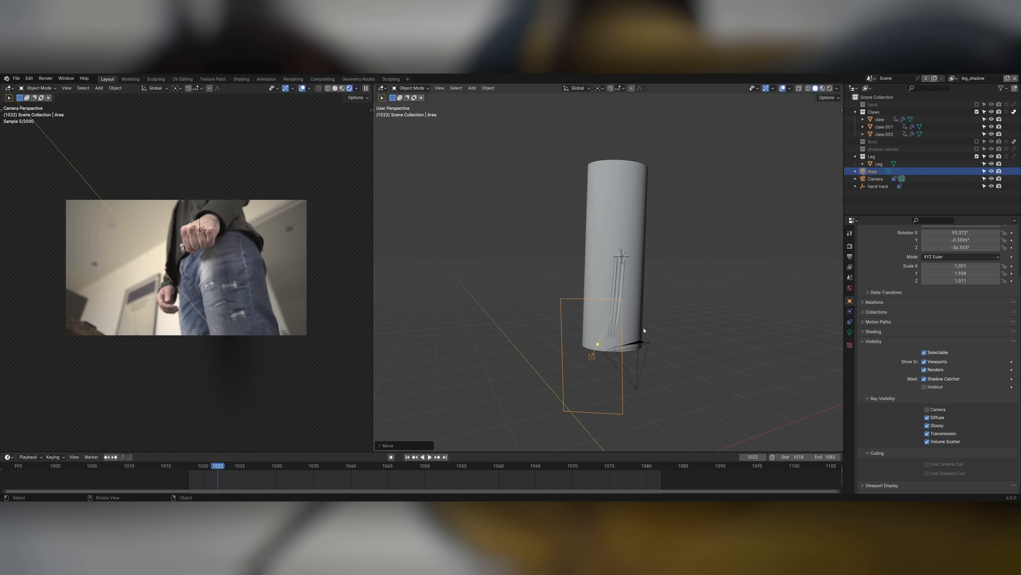
key("g")
left_click(677, 330)
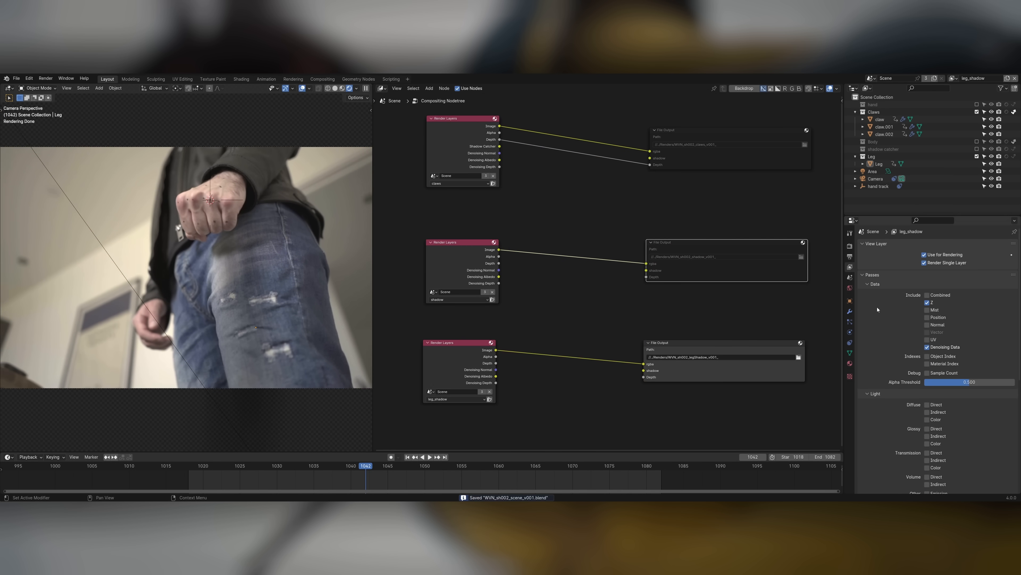
Render the leg_shadow view layer as an animation.
key("ctrl+F12")
middle_click_drag(461, 243, 539, 307, "ctrl")
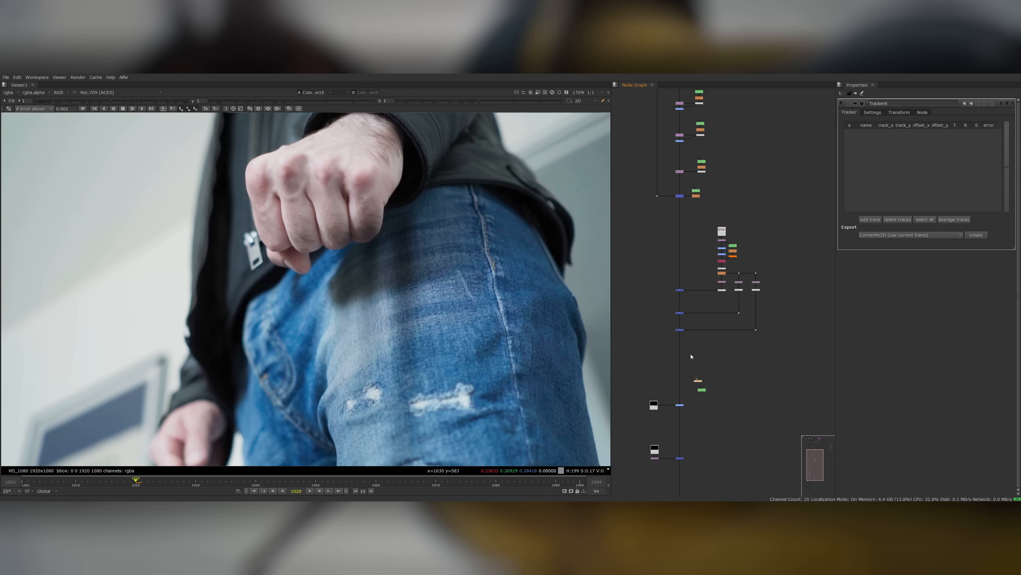
Add a tracking point on the torn patch of the jeans and draw a Roto shape along the leg's inner edge.
scroll(691, 356, "up", 5)
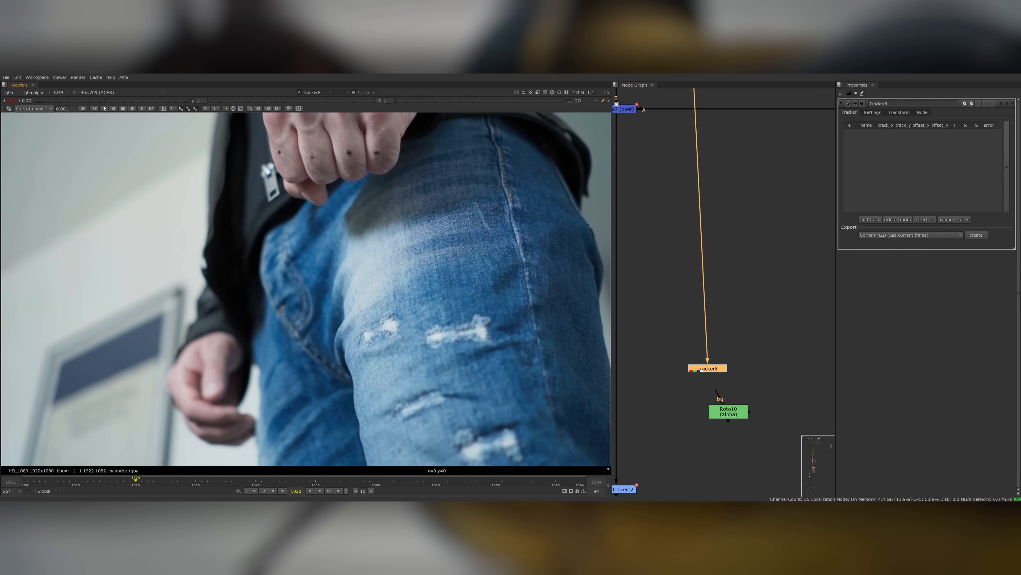
left_click(478, 317, "ctrl+alt")
key("v")
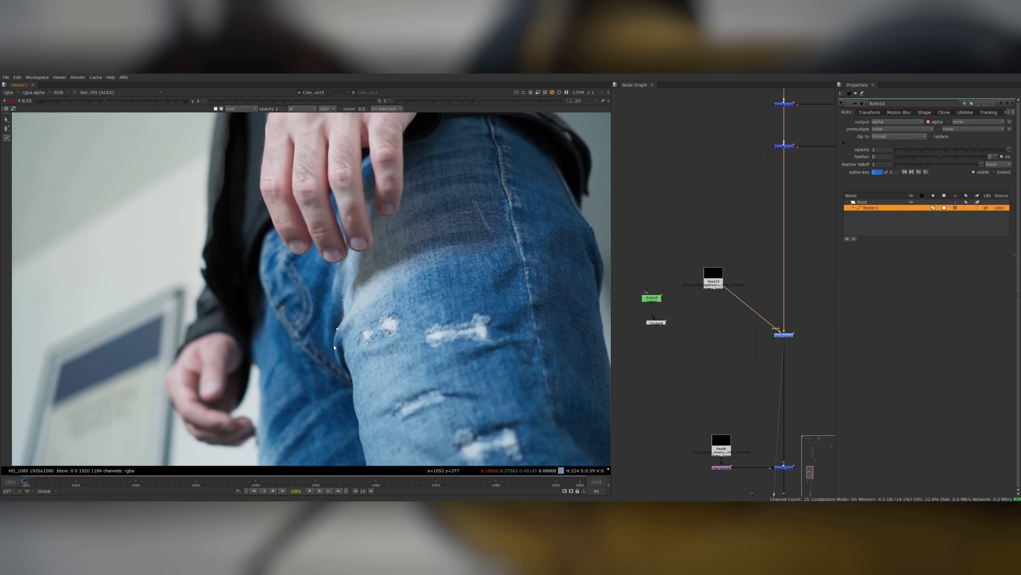
scroll(344, 357, "up", 4)
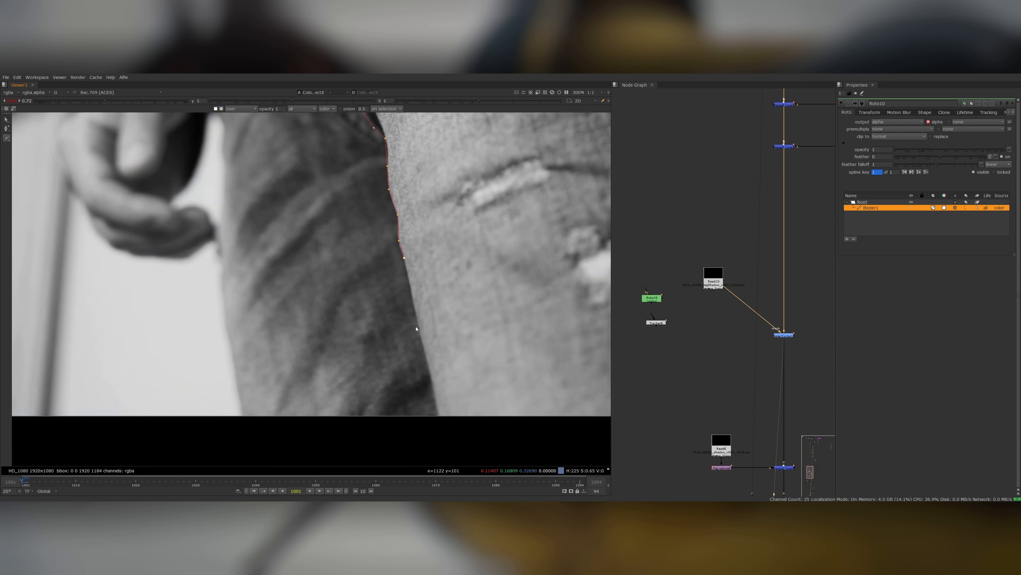
Add a luminance Keyer for the jeans, tighten its range with B at about 0.33, raise A, and check the alpha.
key("Tab")
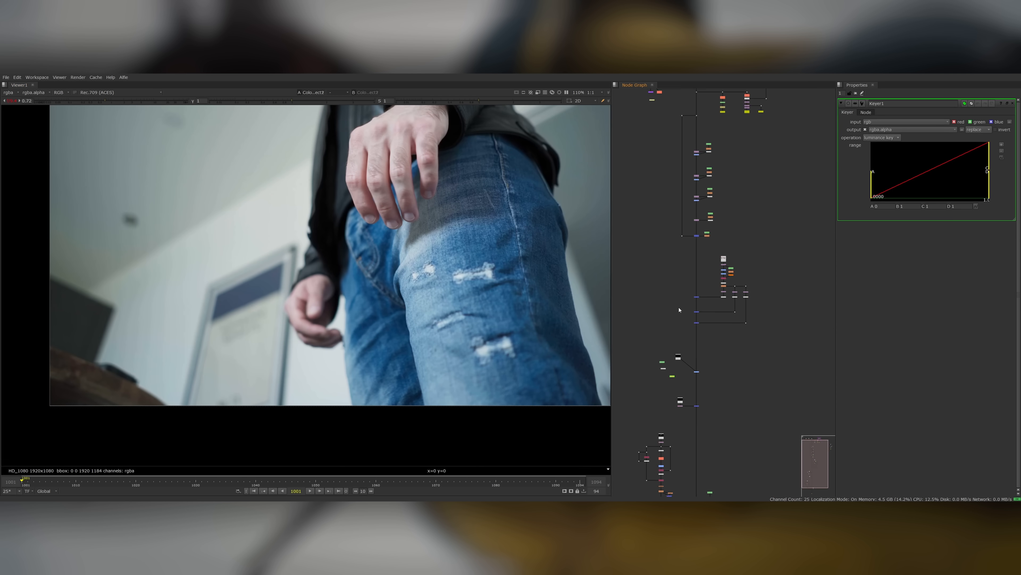
left_click_drag(989, 169, 940, 169)
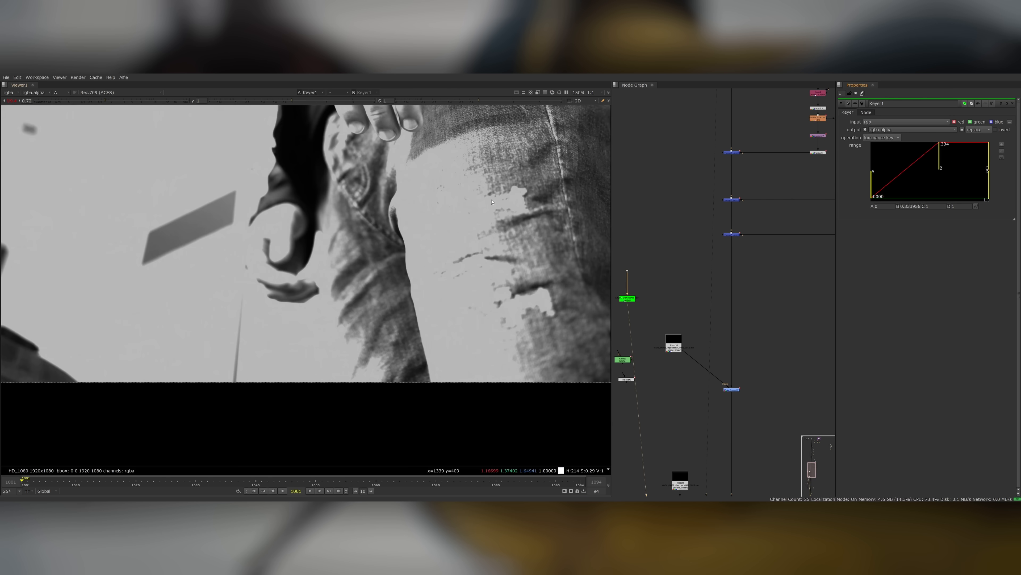
left_click_drag(871, 173, 926, 173)
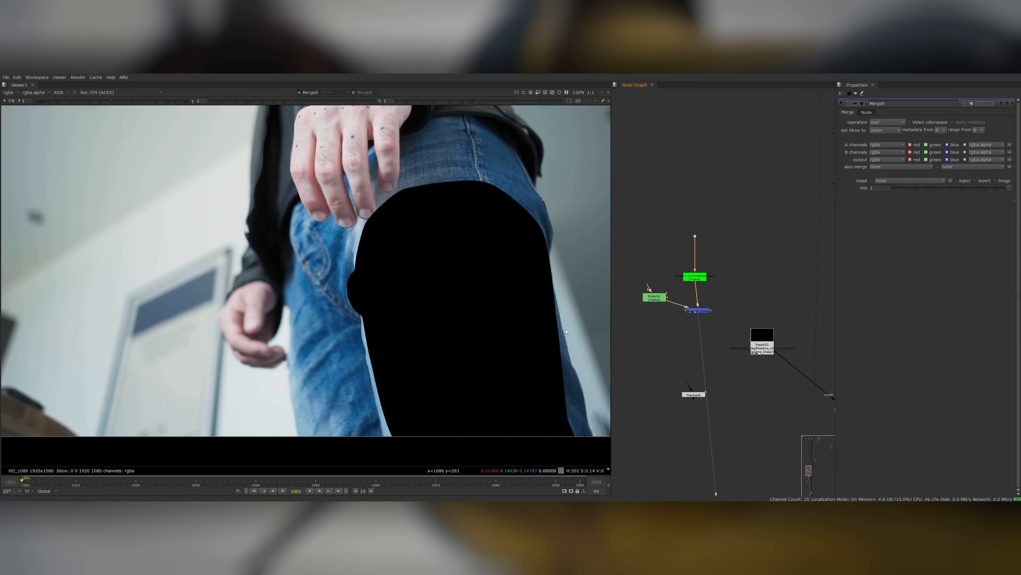
key("a")
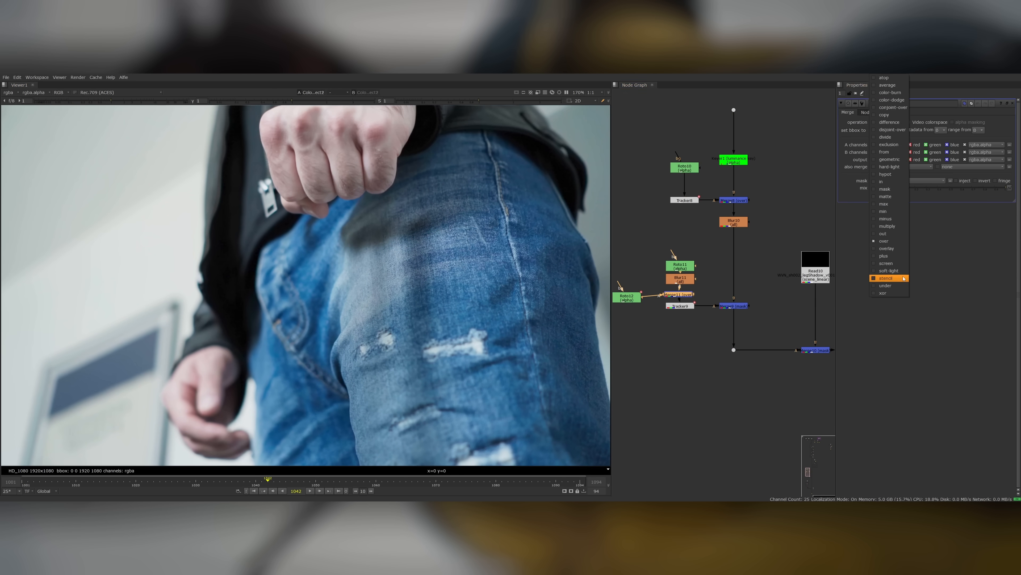
Set the merge of the two leg roto mattes to stencil, and step through the shot to check the Roto12 shape.
left_click(889, 278)
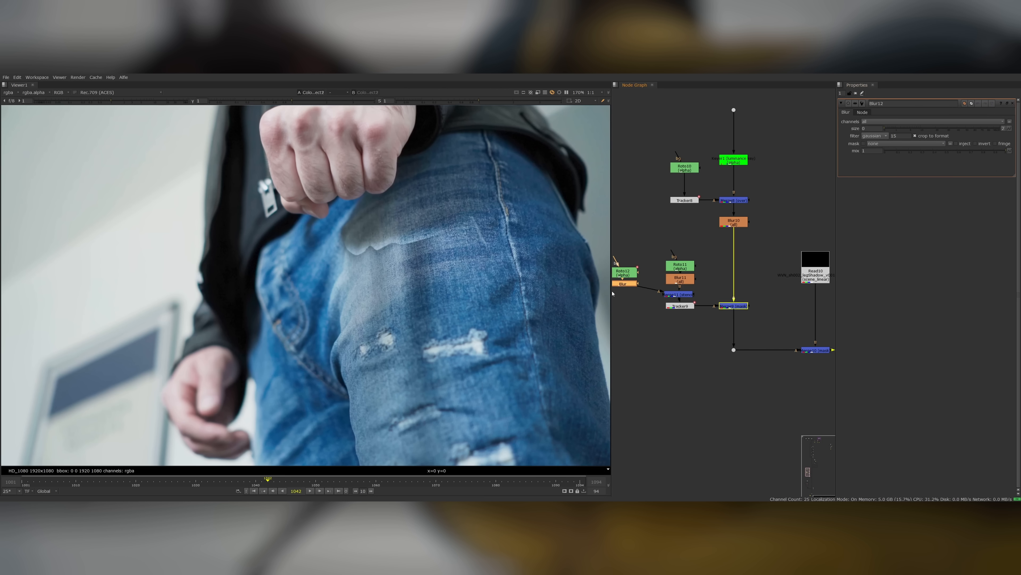
double_click(630, 275)
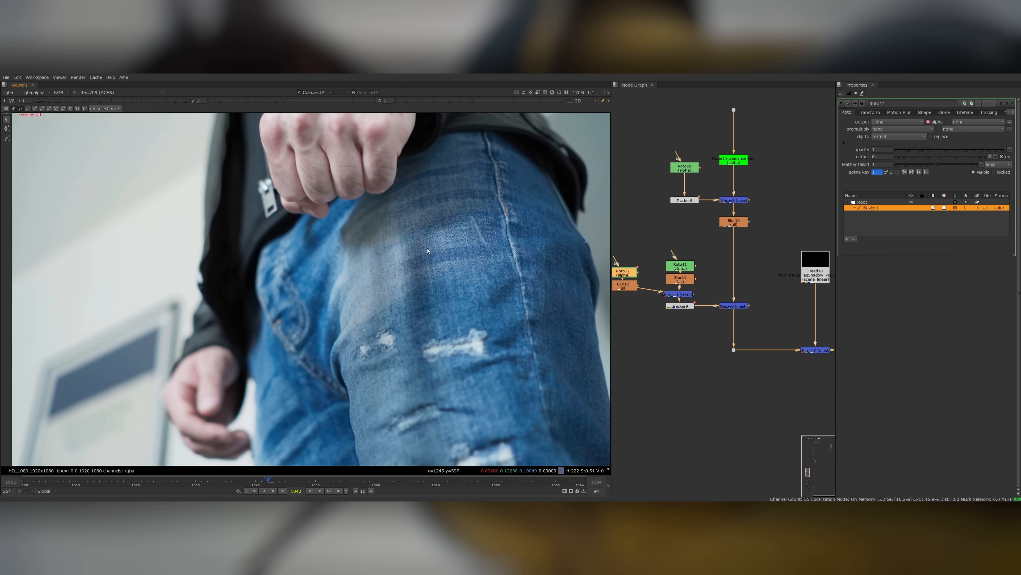
left_click_drag(258, 483, 94, 482)
key("Right")
key("Right")
key("Right")
key("Right")
key("Right")
key("Right")
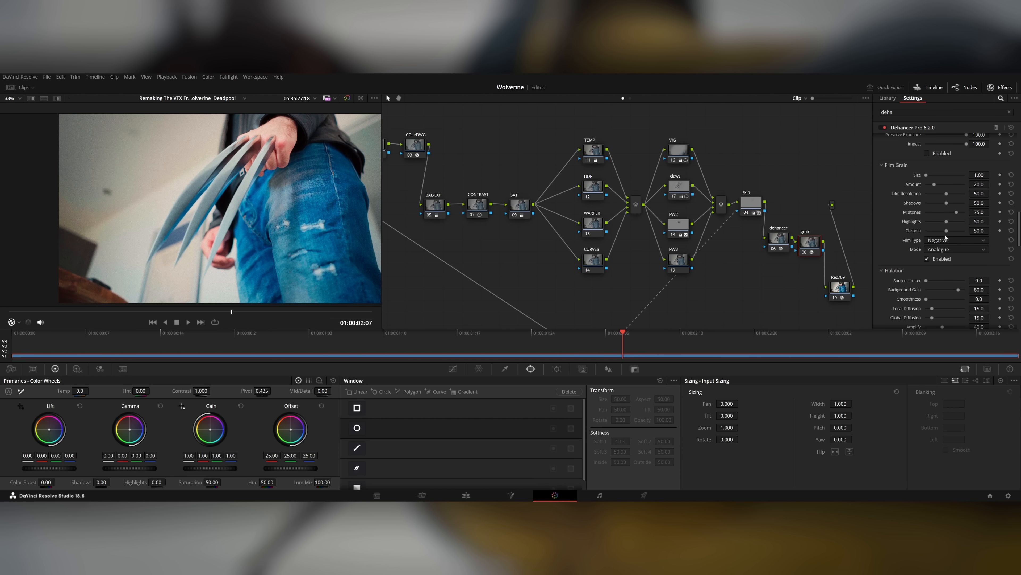
In DaVinci Resolve, open the film type choices of the Dehancer film grain on the grain node.
left_click(947, 240)
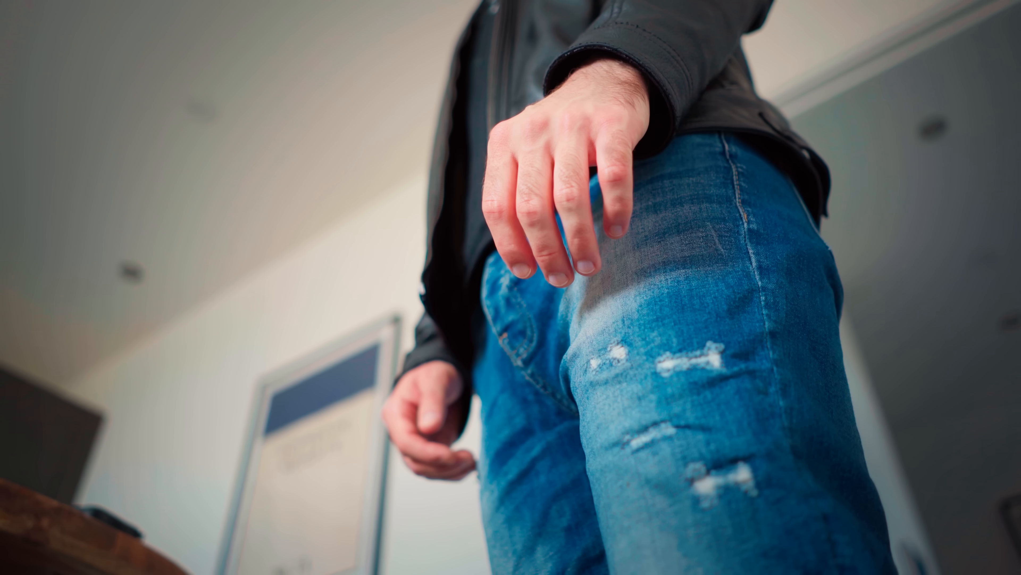